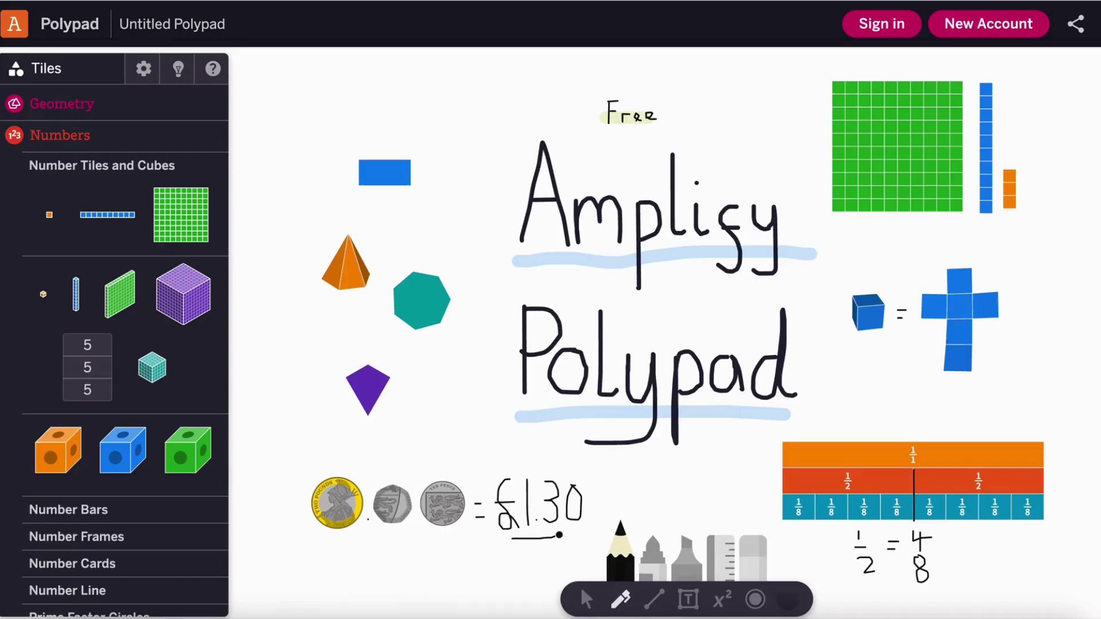
- Extend the underline beneath £1.30 on the canvas
drag(560, 535, 568, 533)
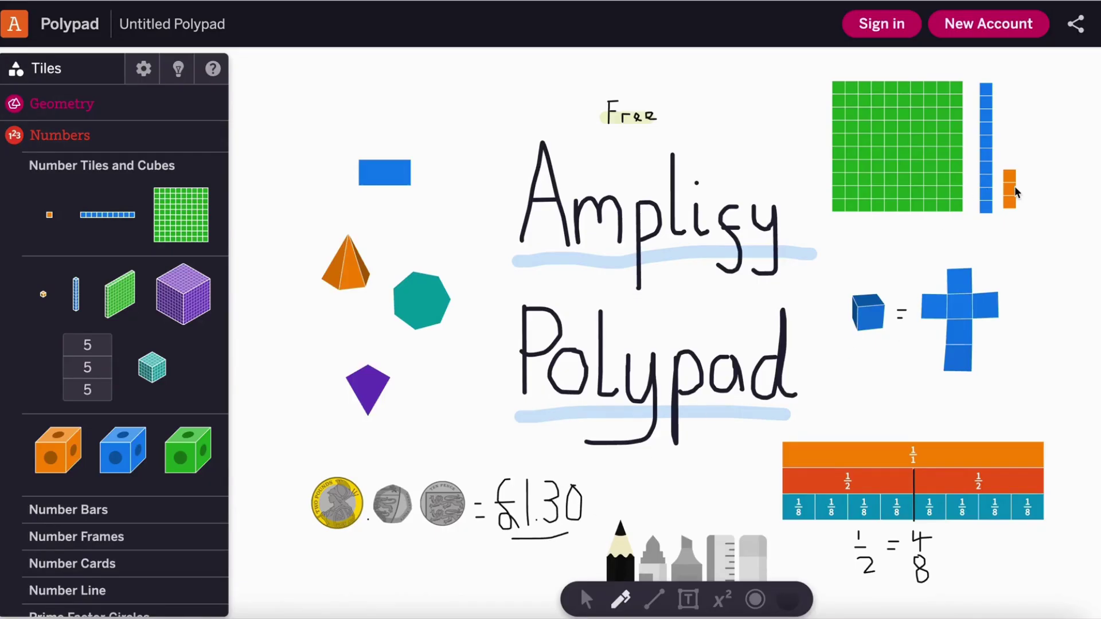
click(1026, 191)
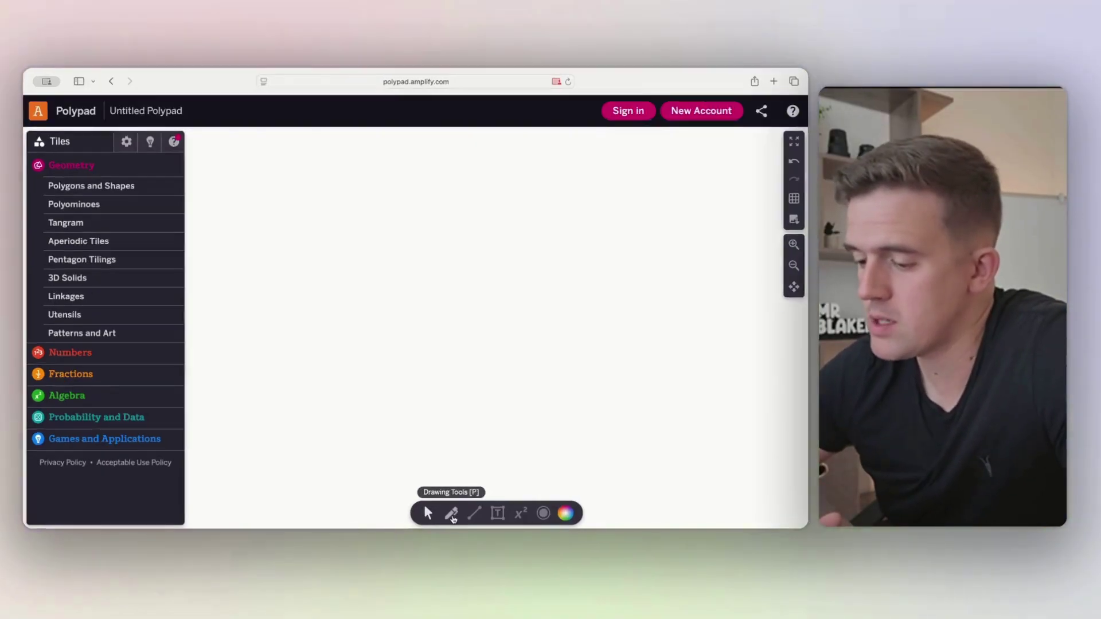
- Draw test strokes with the pencil, marker, highlighter and ruler
click(452, 516)
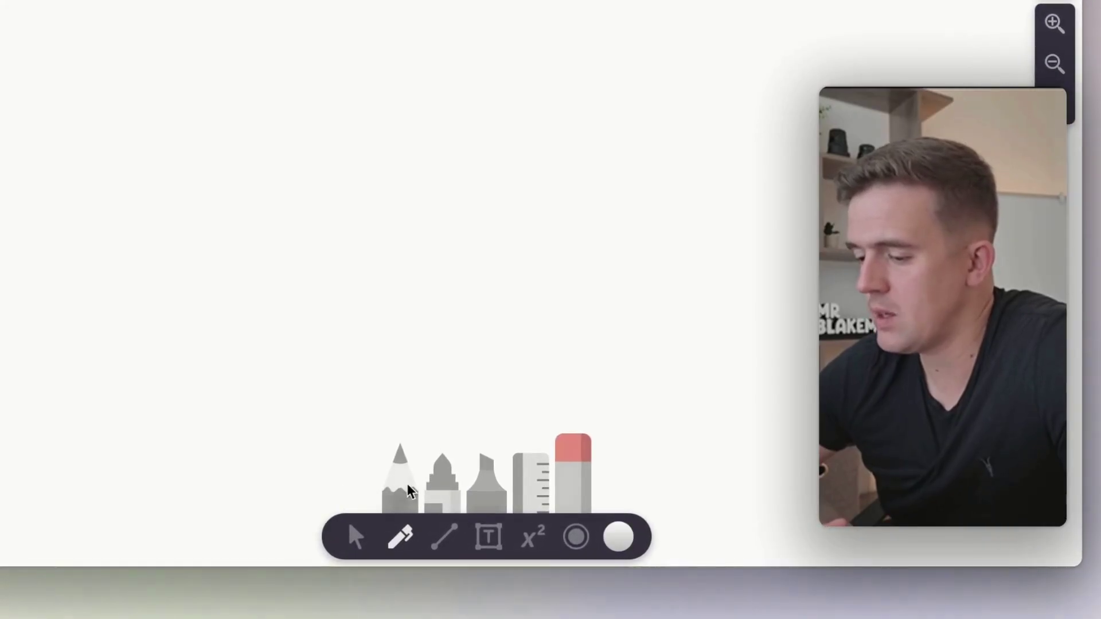
click(411, 490)
drag(354, 320, 353, 380)
click(441, 470)
drag(401, 313, 401, 373)
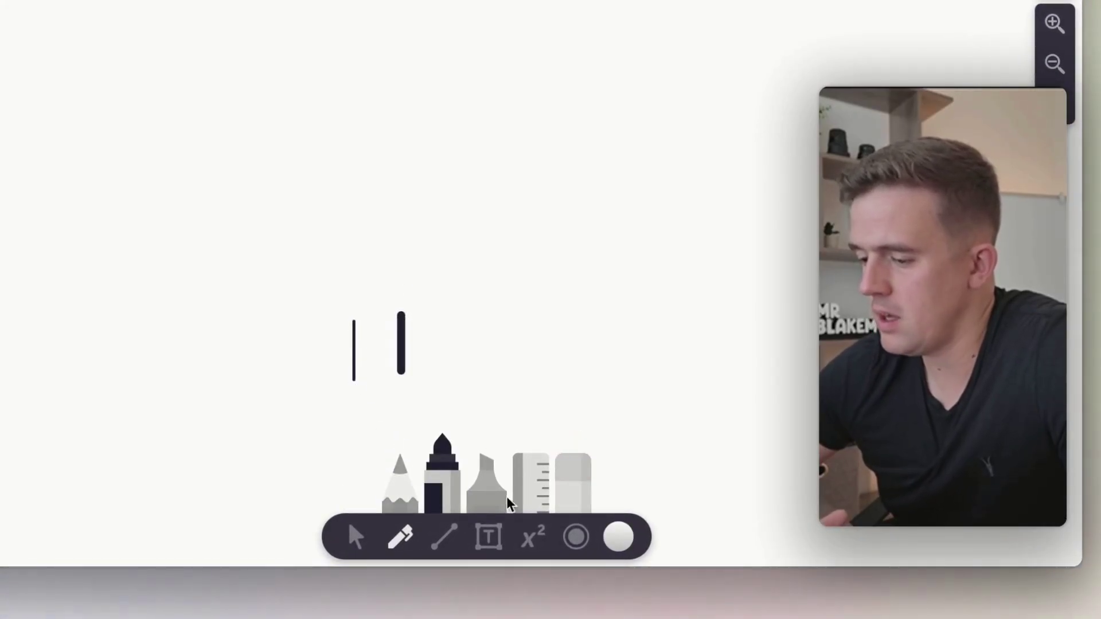
click(488, 490)
drag(444, 320, 446, 384)
click(528, 477)
drag(483, 284, 625, 284)
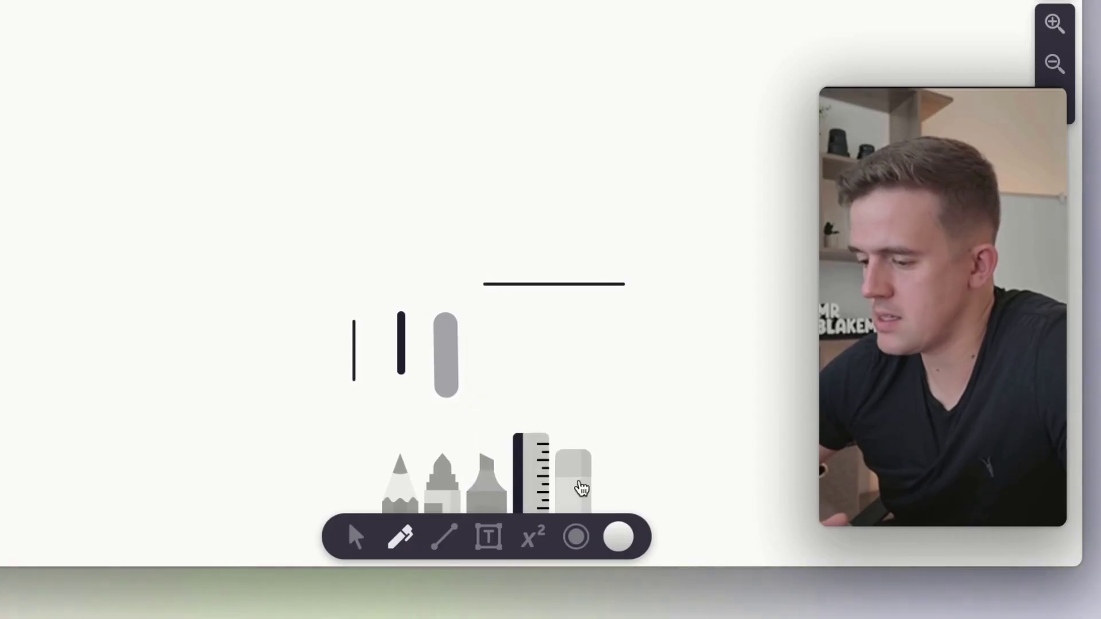
- Erase all four strokes, go back to the pencil and check the colour choices without changing colour
click(581, 487)
mouse_move(575, 255)
mouse_down()
mouse_move(459, 344)
mouse_move(375, 346)
mouse_move(494, 408)
mouse_up()
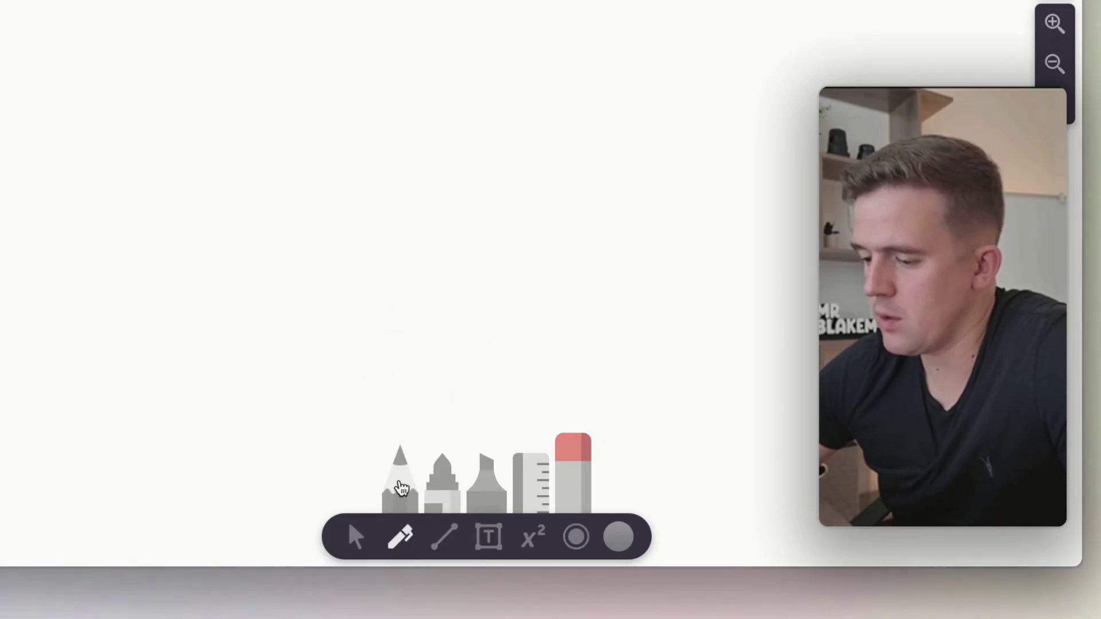
click(399, 486)
click(624, 541)
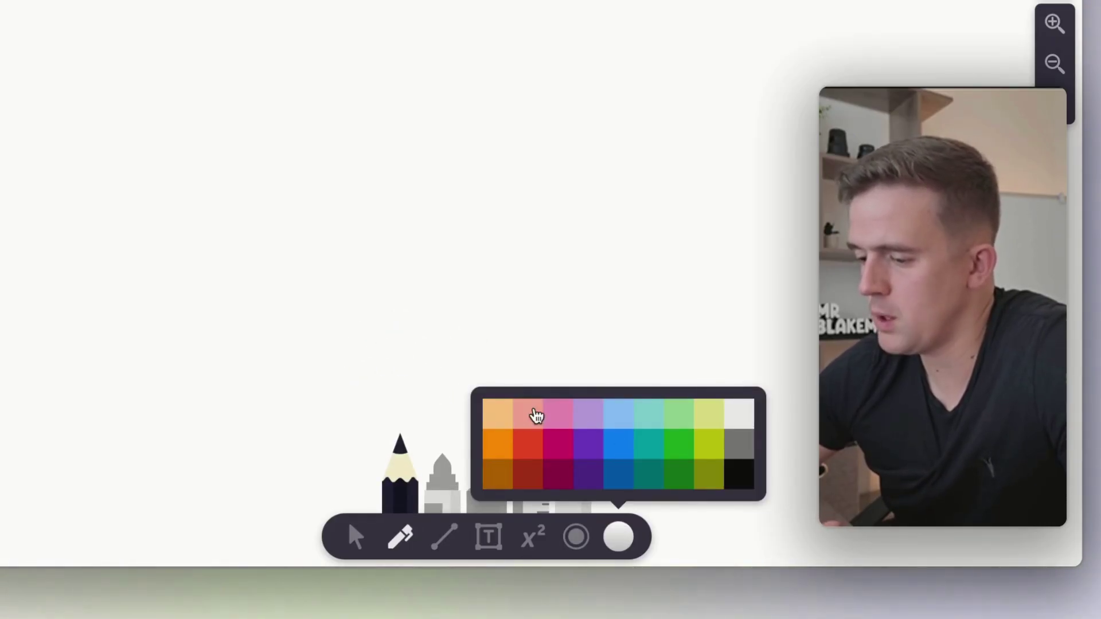
click(390, 387)
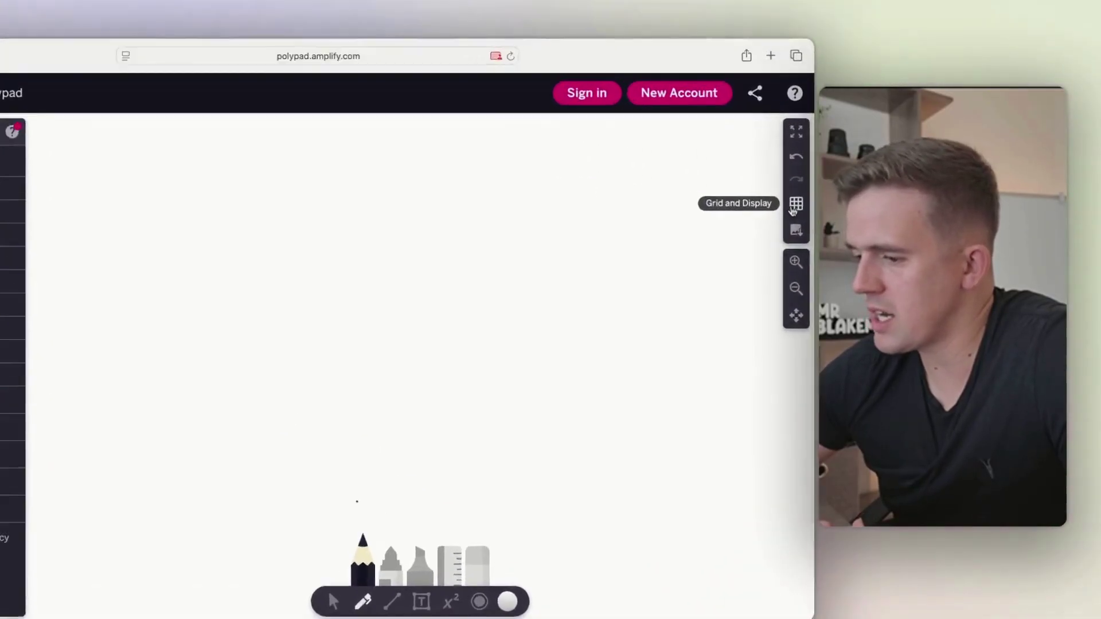
- Give the canvas a square-grid background and view the PNG, JPEG and SVG export formats
click(817, 171)
click(760, 182)
click(712, 217)
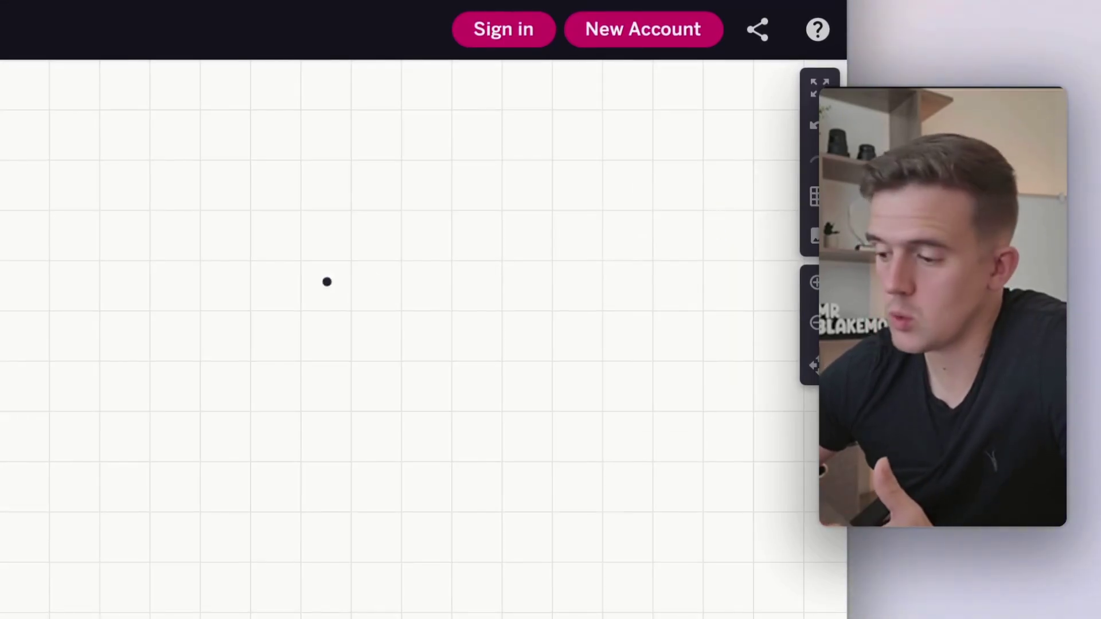
scroll(146, 355, down, 2)
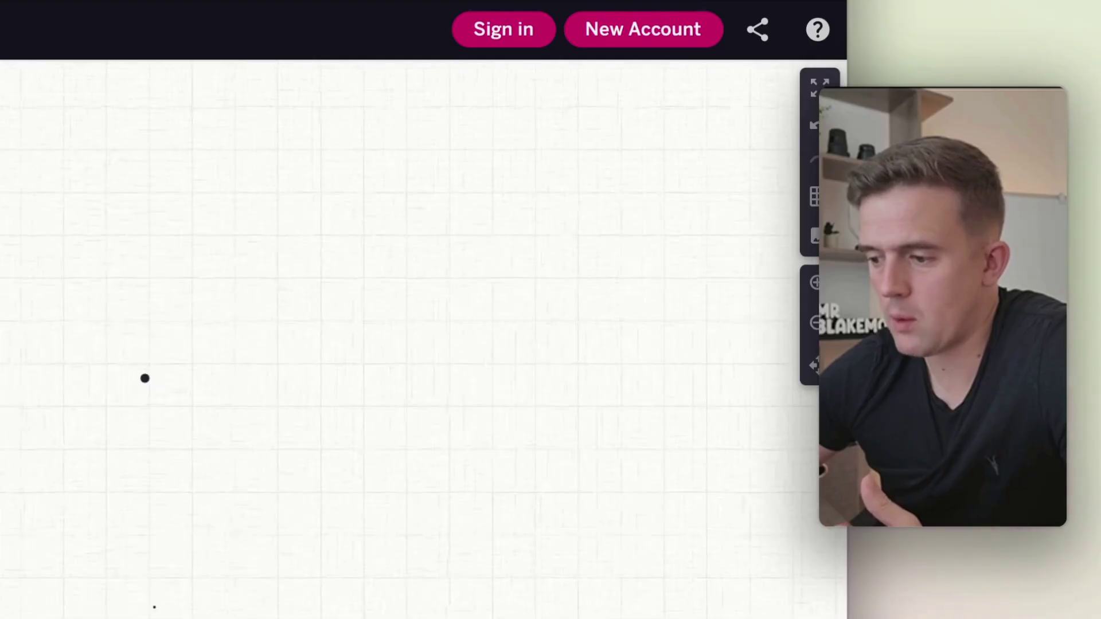
scroll(145, 379, up, 5)
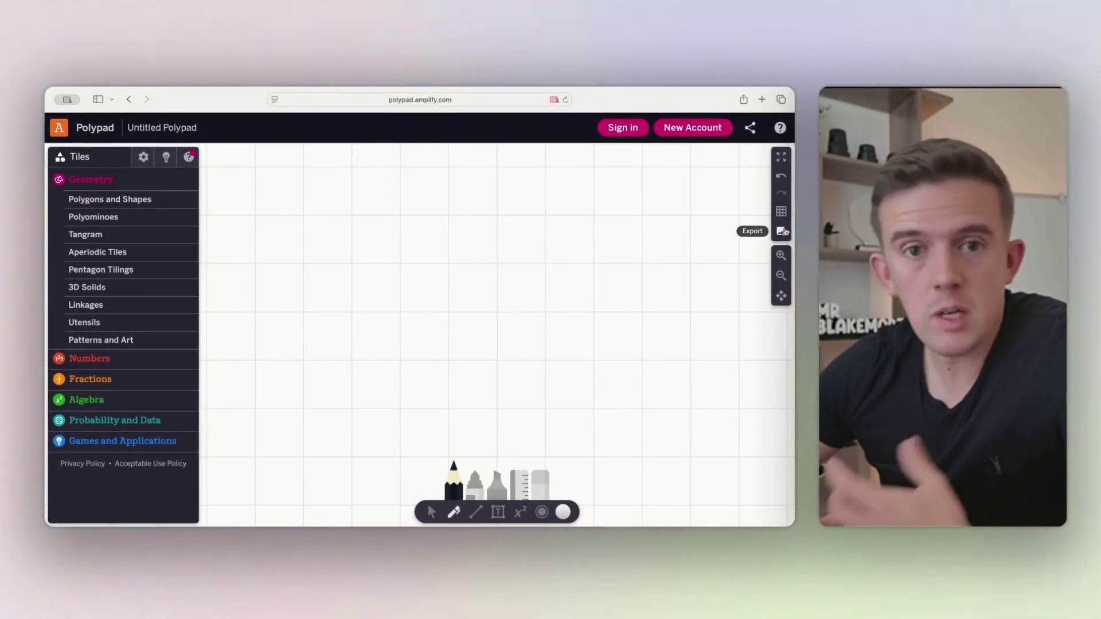
click(784, 231)
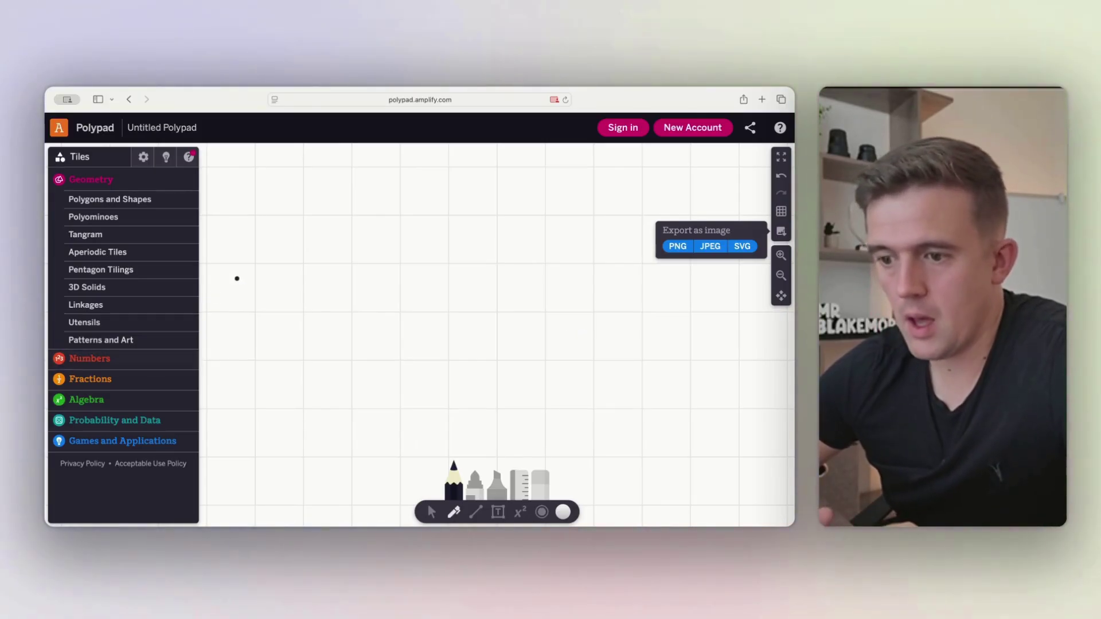
scroll(461, 328, down, 3)
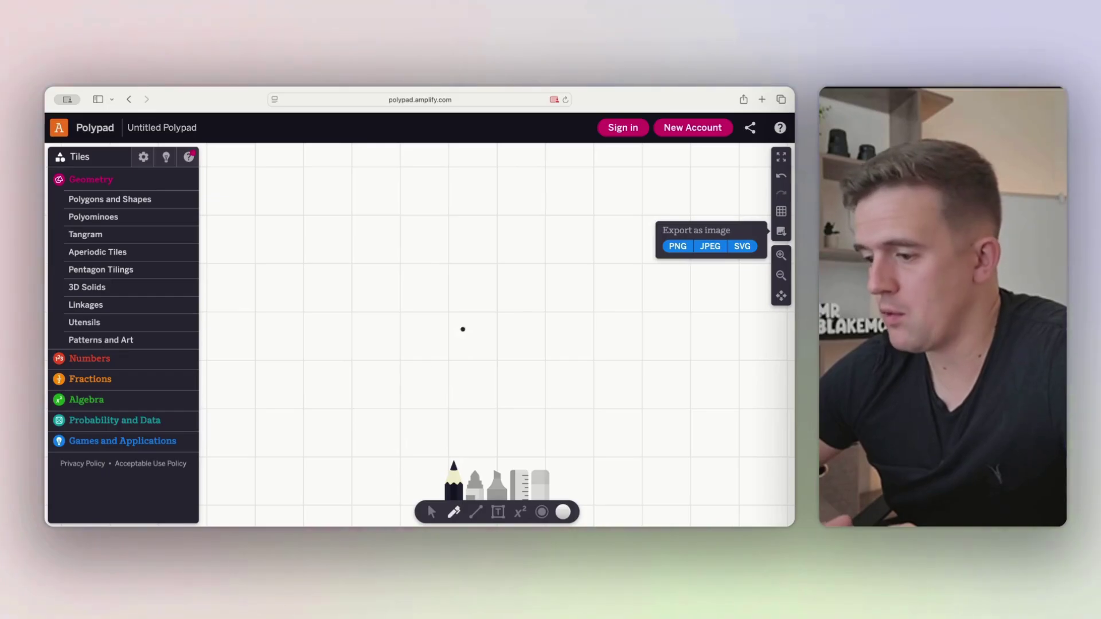
- Remove the grid background and bring up the Geometry Polygons and Shapes tiles
click(781, 211)
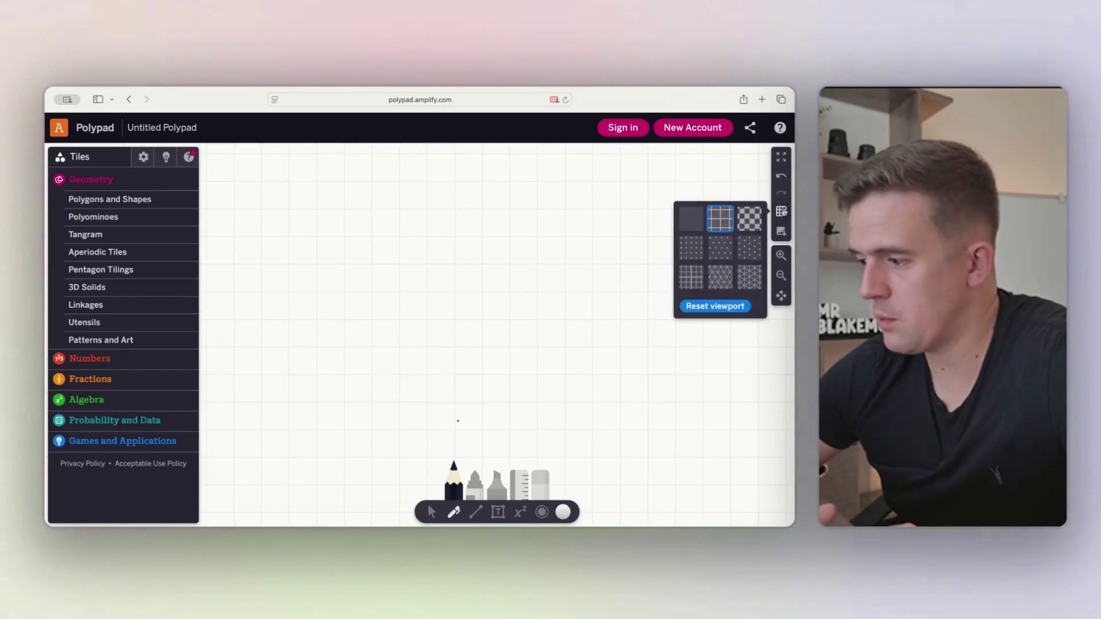
click(690, 218)
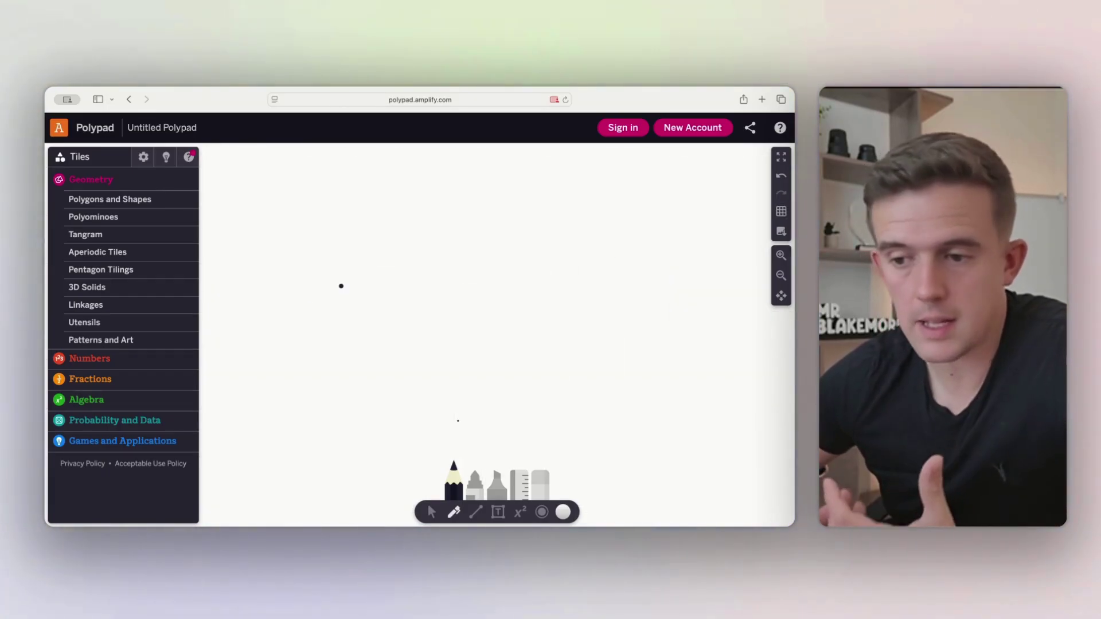
click(90, 181)
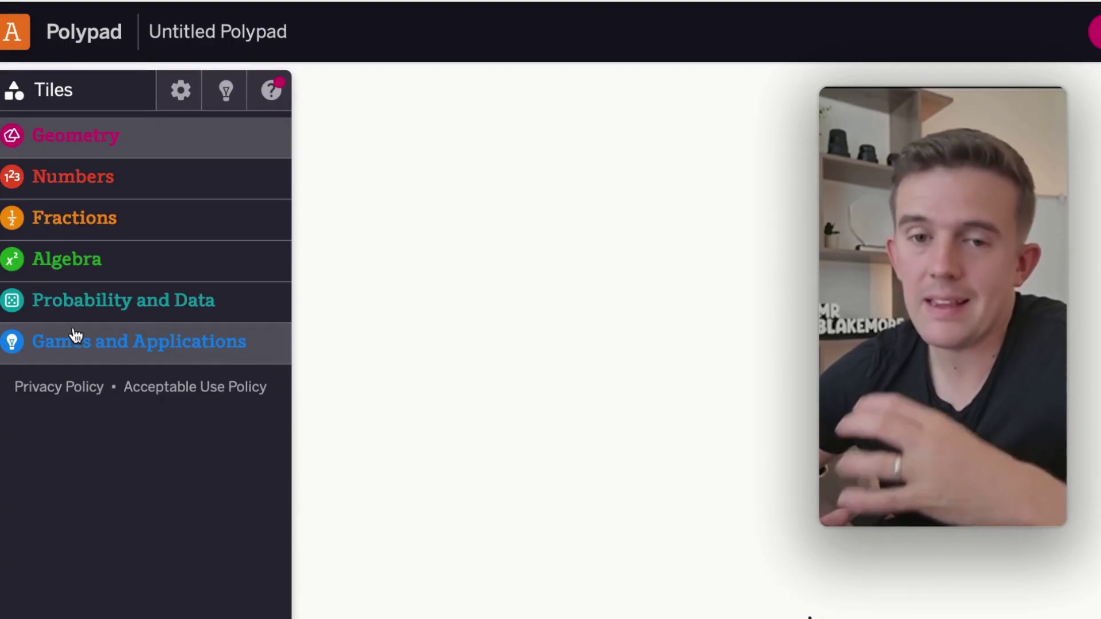
click(81, 147)
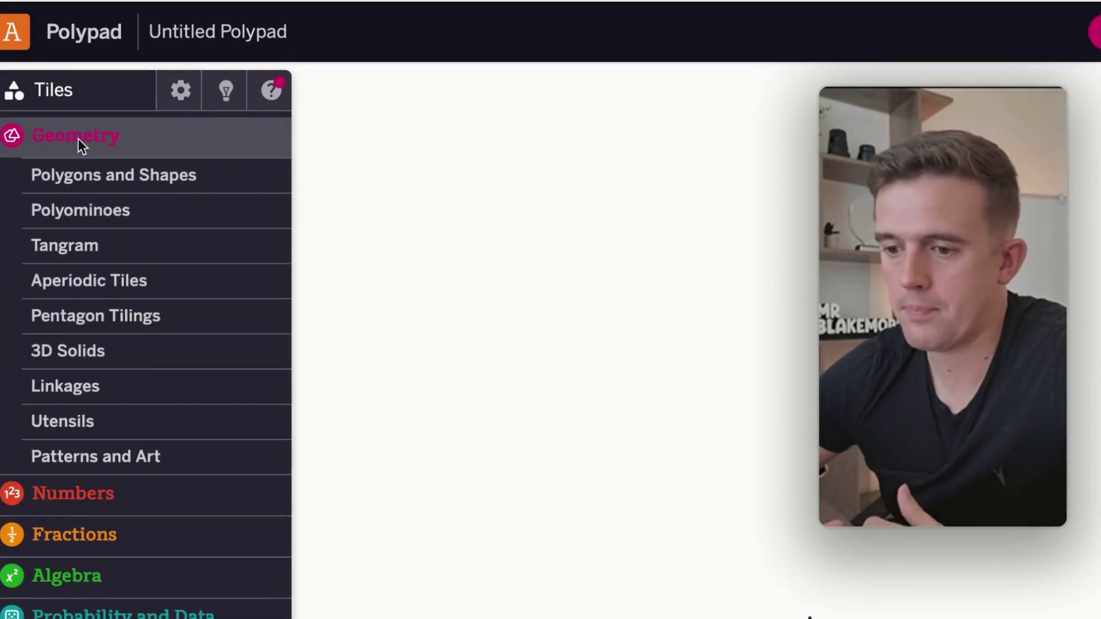
click(86, 177)
scroll(128, 484, down, 3)
scroll(89, 339, up, 3)
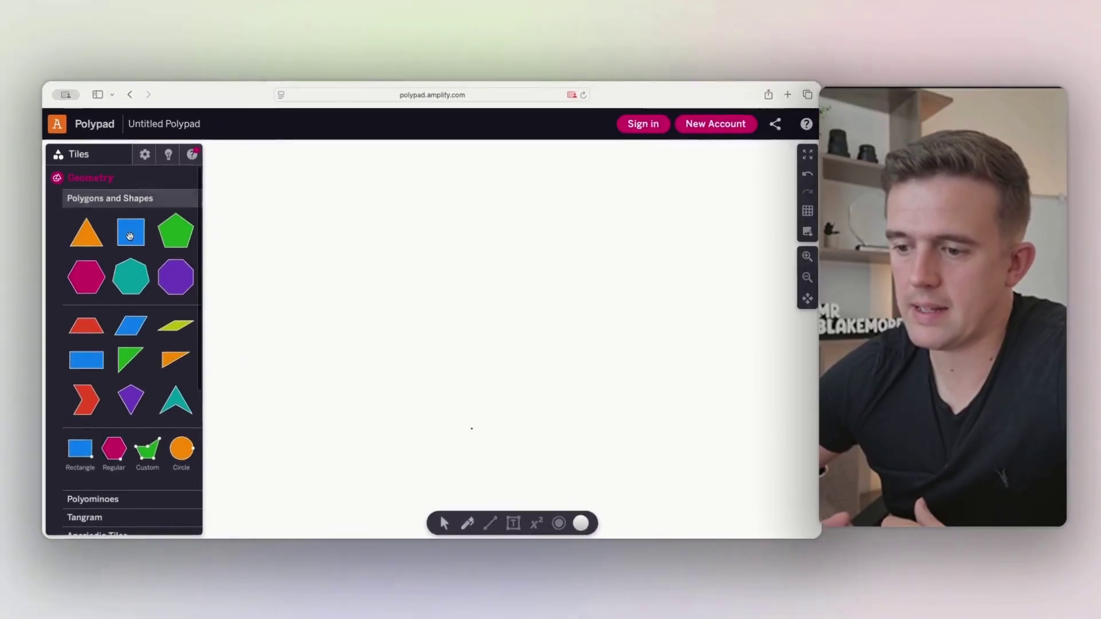
- Place a blue square on the canvas and duplicate it
drag(153, 241, 468, 248)
click(304, 266)
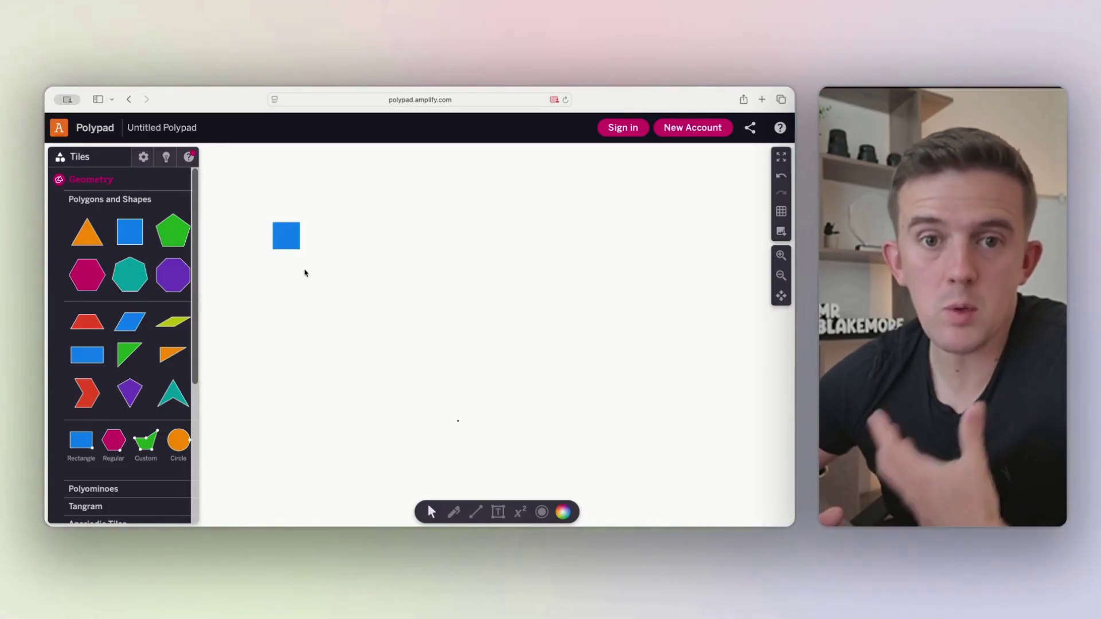
click(284, 240)
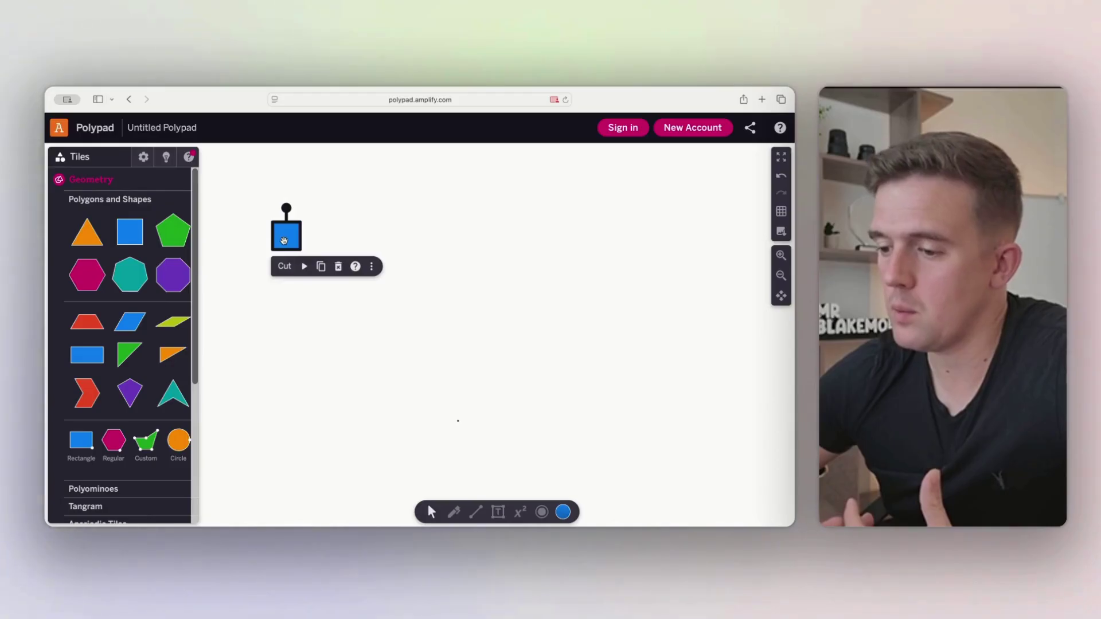
click(321, 266)
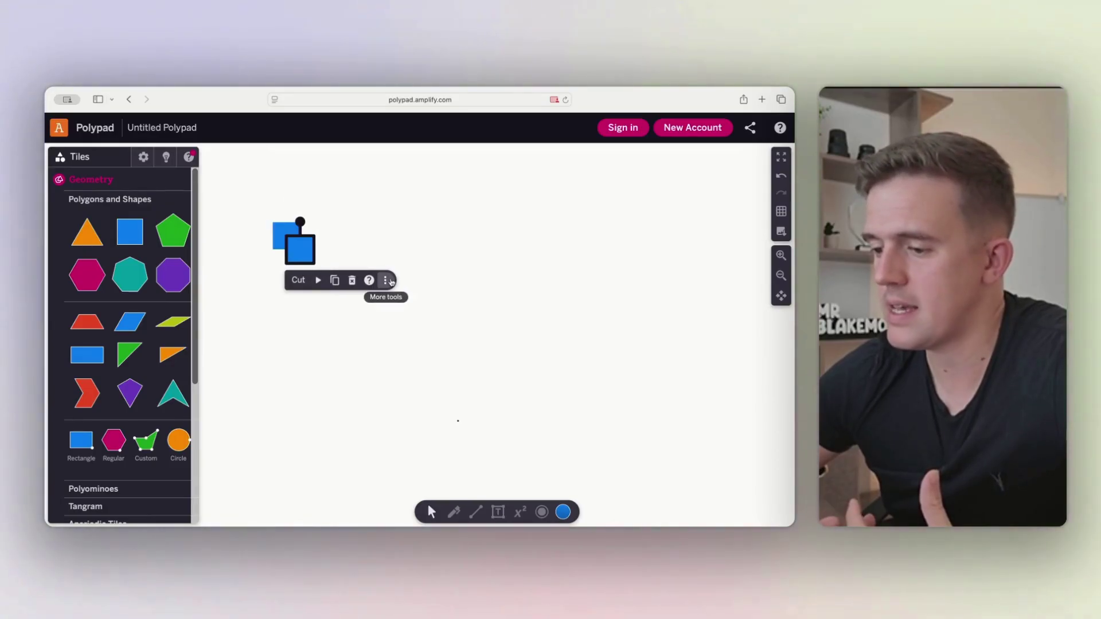
- Scale the copied square to 1.6 and move it up and right of the original
click(386, 280)
click(383, 318)
click(382, 320)
click(382, 321)
click(382, 322)
click(382, 323)
click(382, 322)
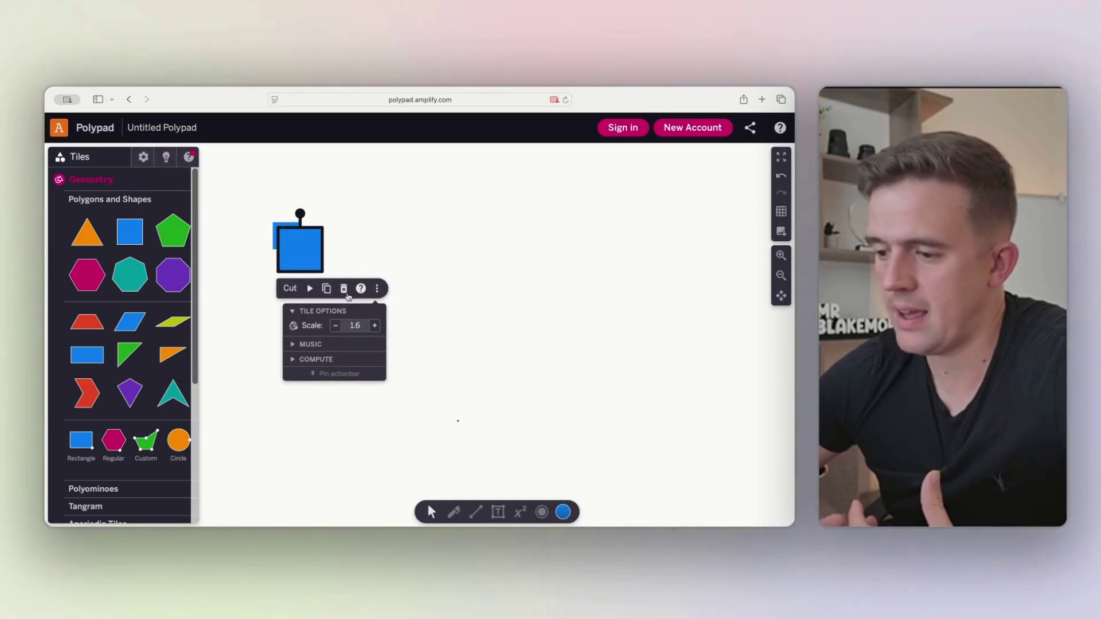
click(371, 261)
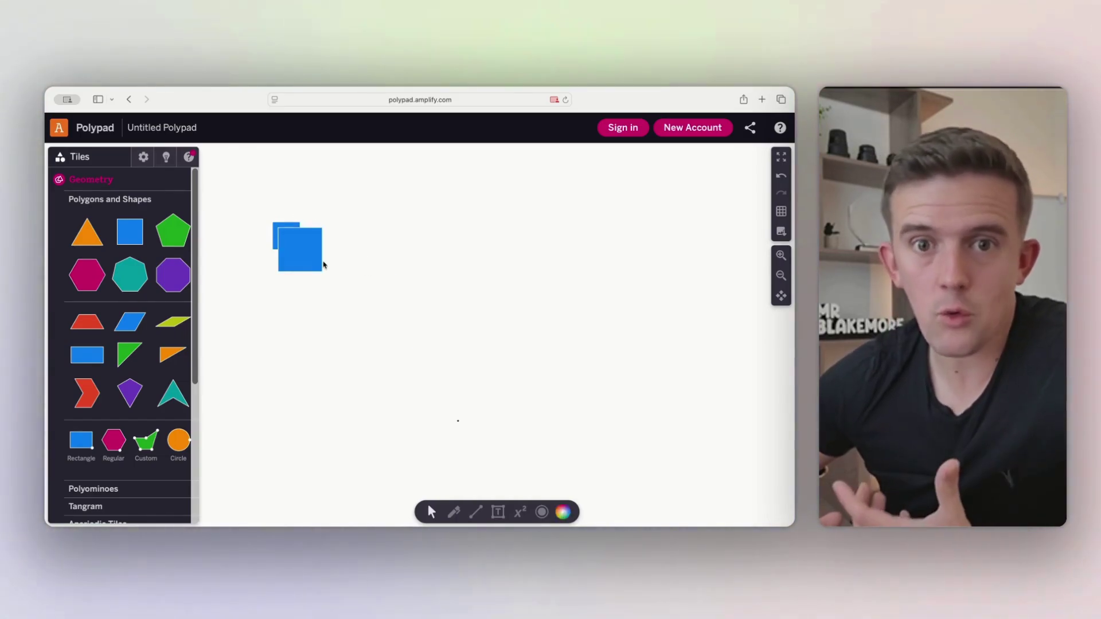
drag(290, 246, 371, 217)
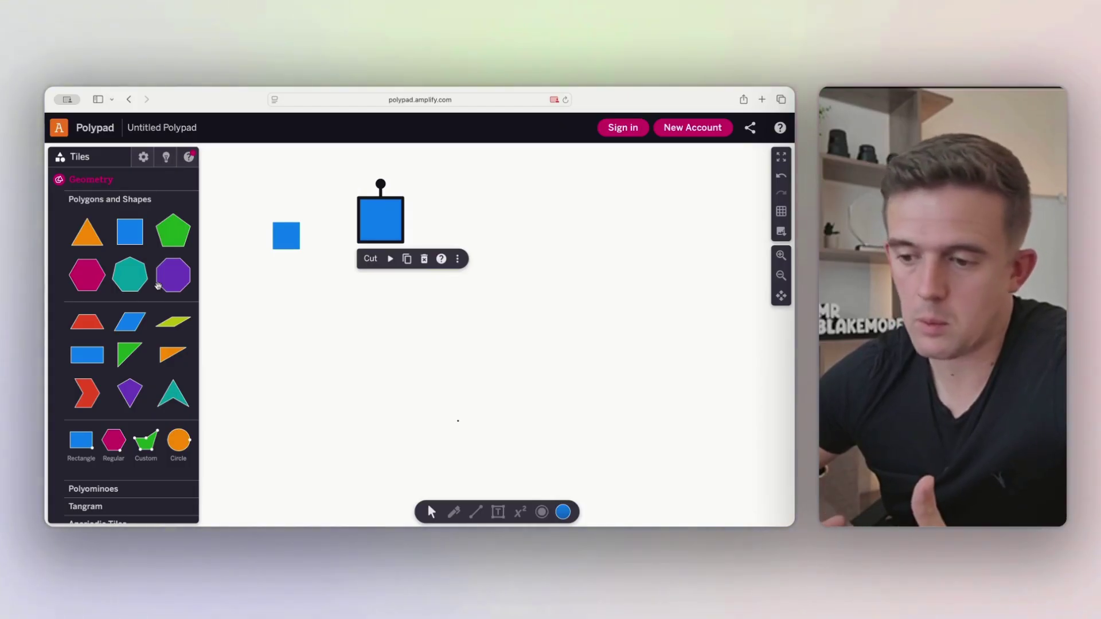
scroll(143, 436, down, 5)
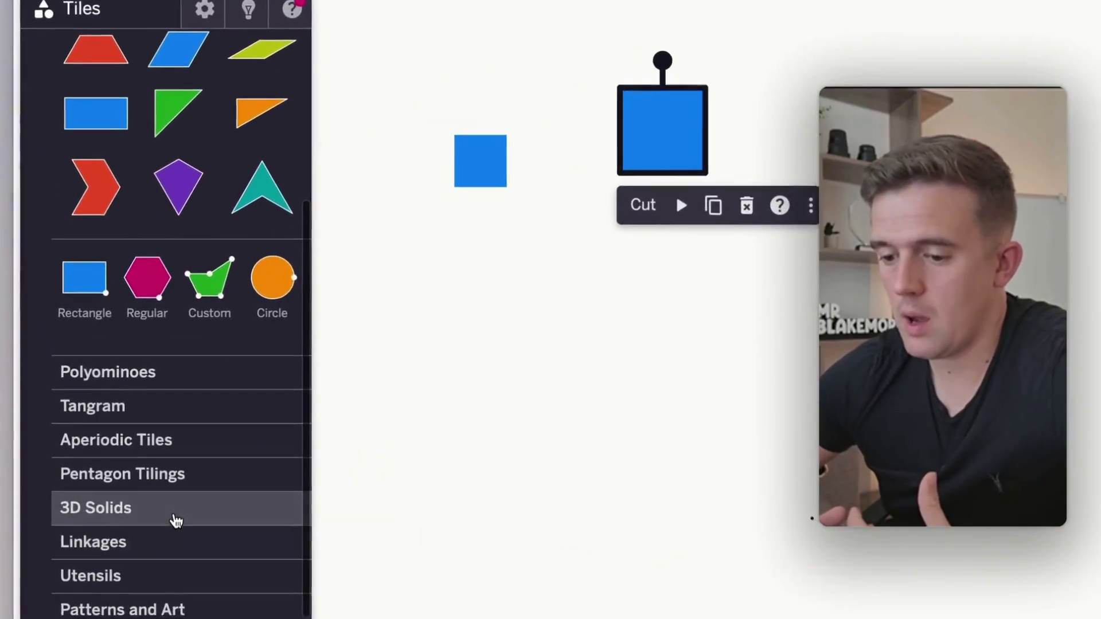
- Place a cube from 3D Solids, unfold it into a net and fold it back
click(127, 417)
scroll(170, 214, down, 2)
scroll(192, 98, up, 4)
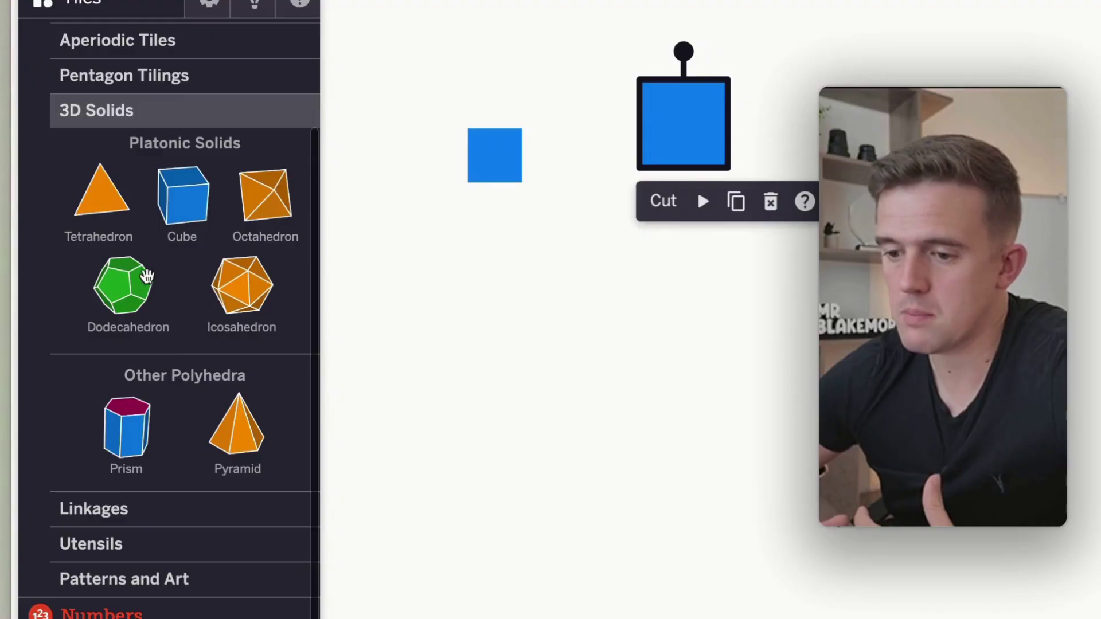
drag(185, 195, 553, 323)
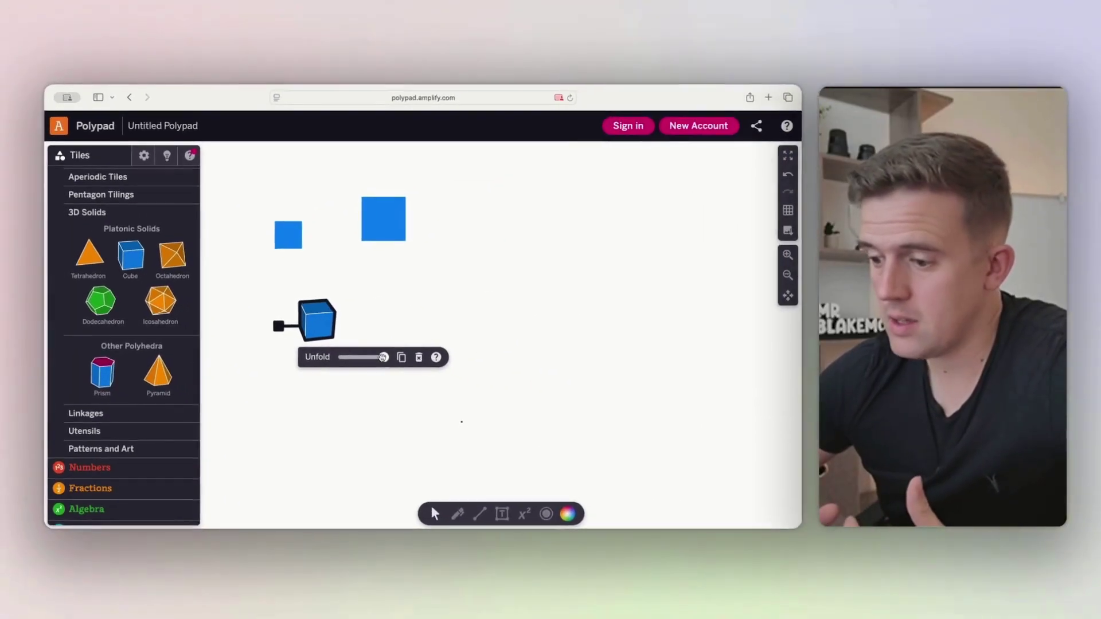
drag(684, 397, 596, 400)
drag(338, 357, 382, 358)
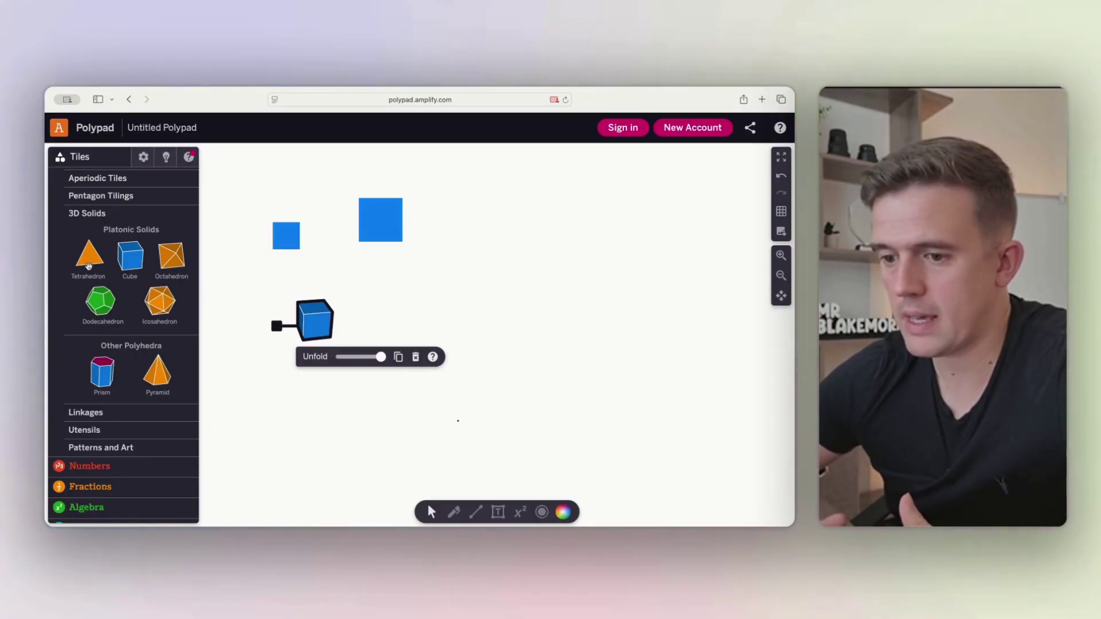
- Collapse Geometry, delete the cube and select both blue squares together
scroll(90, 265, up, 3)
scroll(91, 264, down, 3)
scroll(91, 265, up, 3)
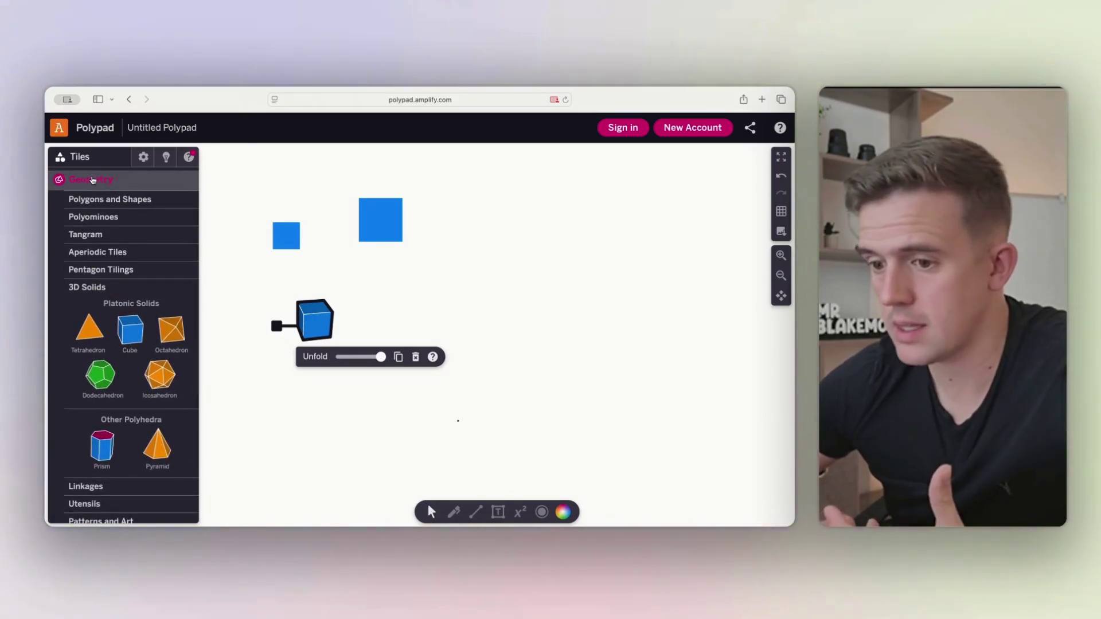
click(92, 180)
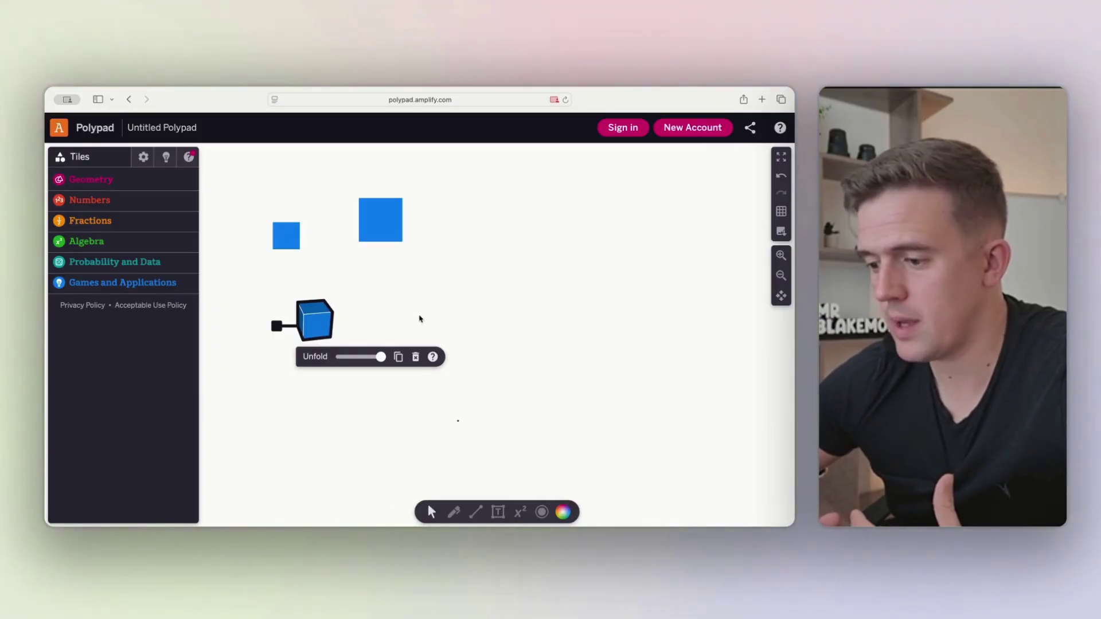
click(415, 357)
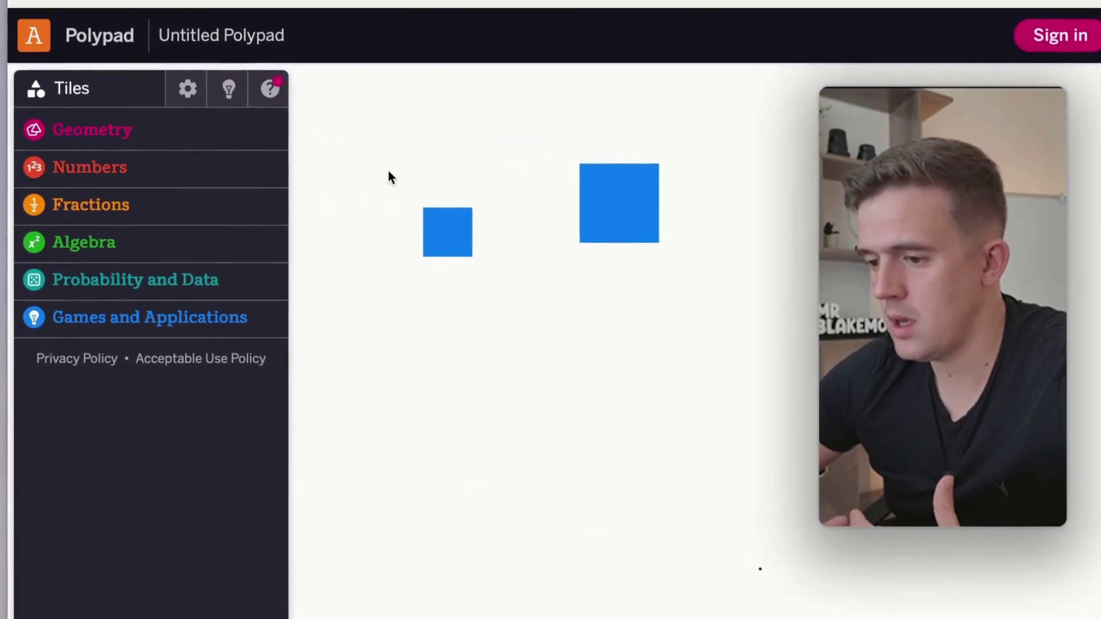
drag(388, 171, 668, 317)
- Delete both squares, then expand Numbers to show the number tiles and cubes
key(Delete)
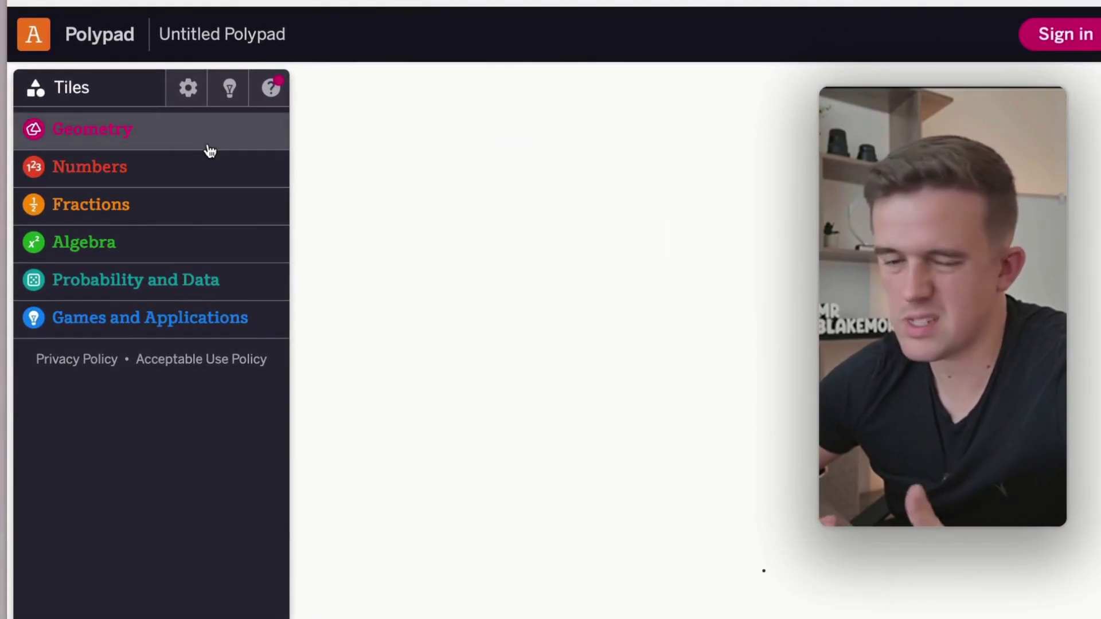
click(189, 179)
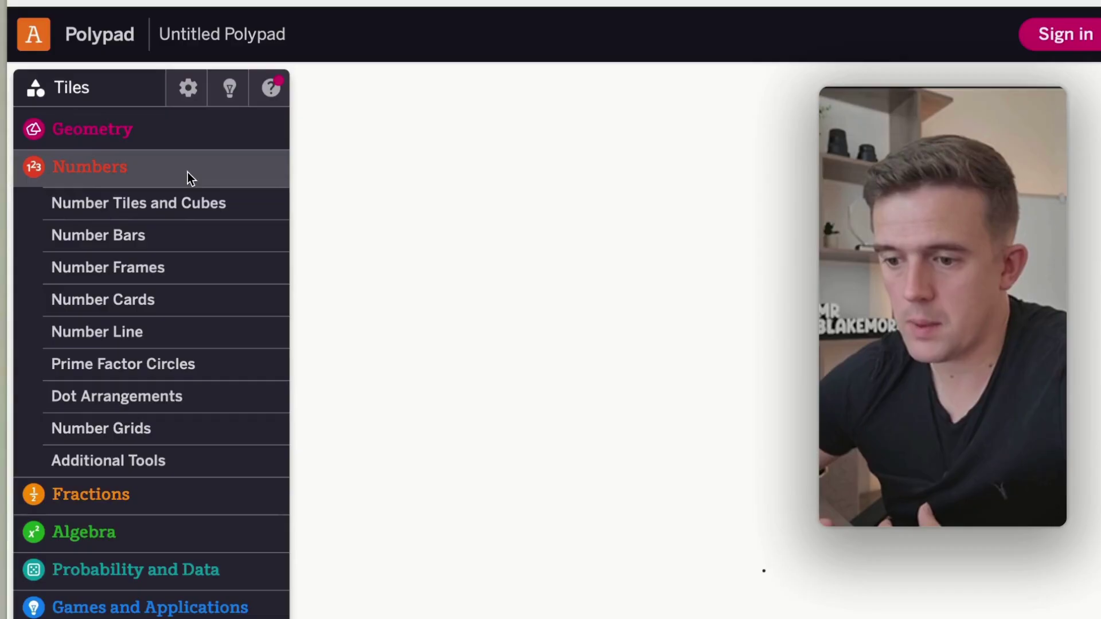
mouse_move(156, 245)
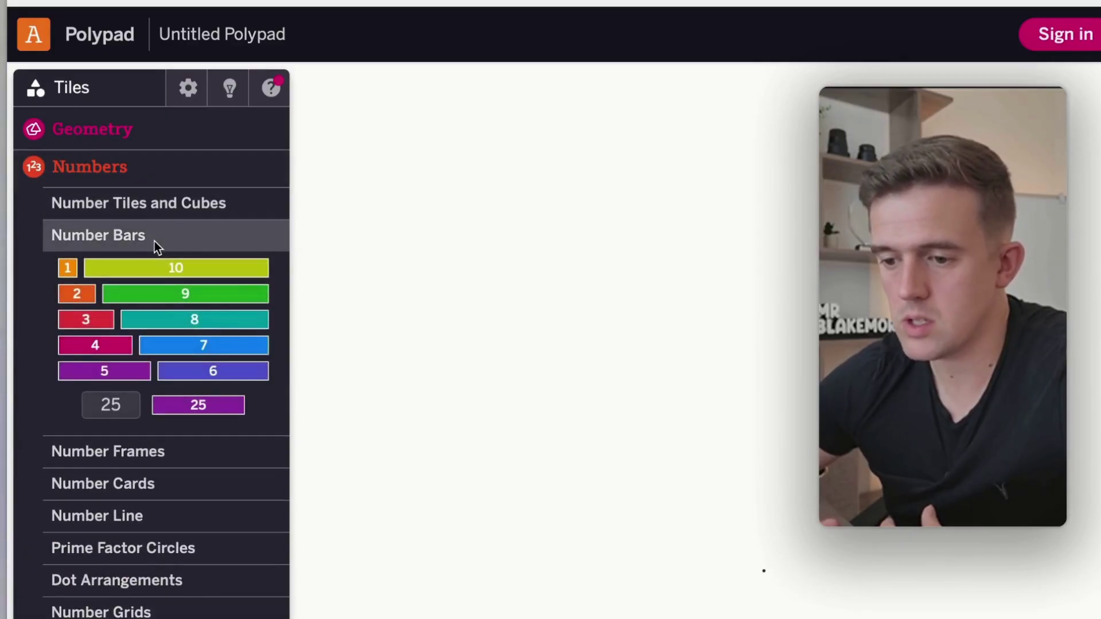
click(163, 210)
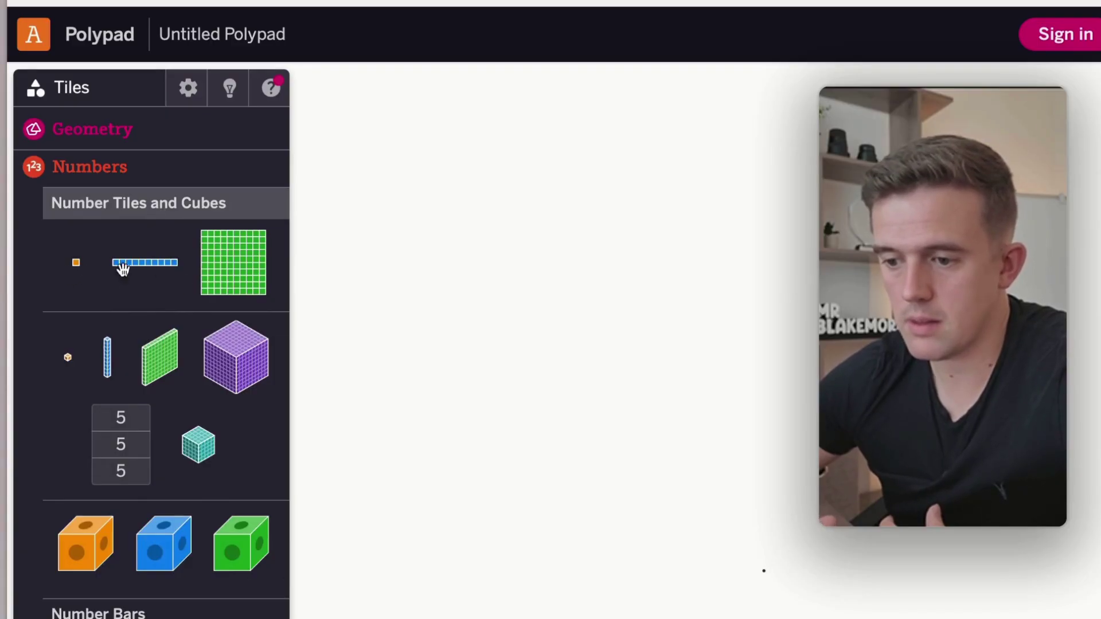
- Look through the number cards and prime factor circles
scroll(153, 406, down, 3)
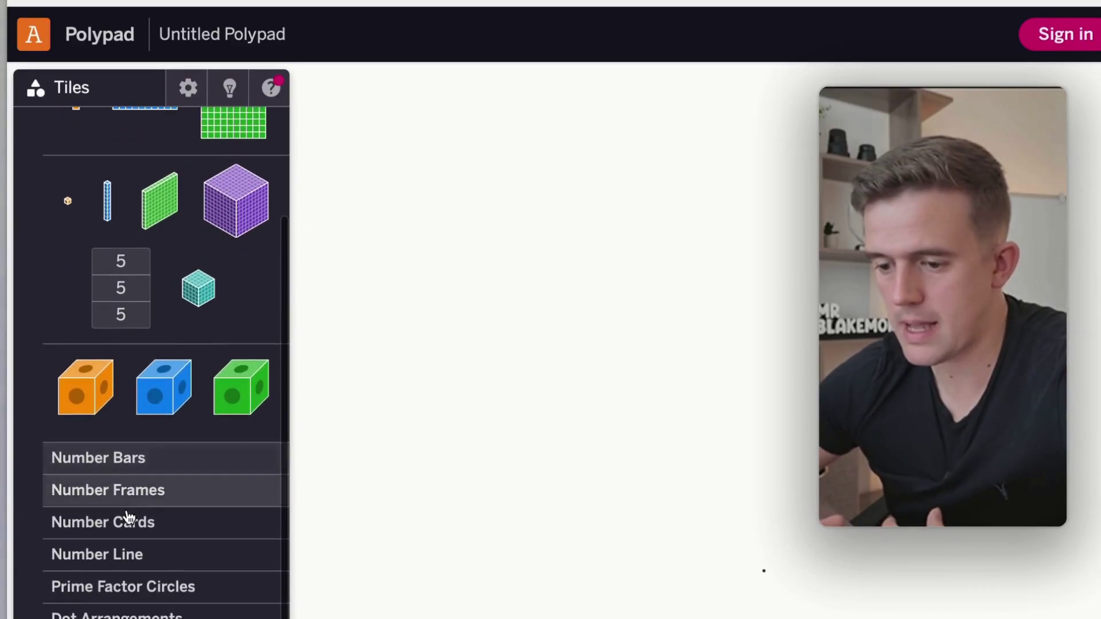
click(129, 522)
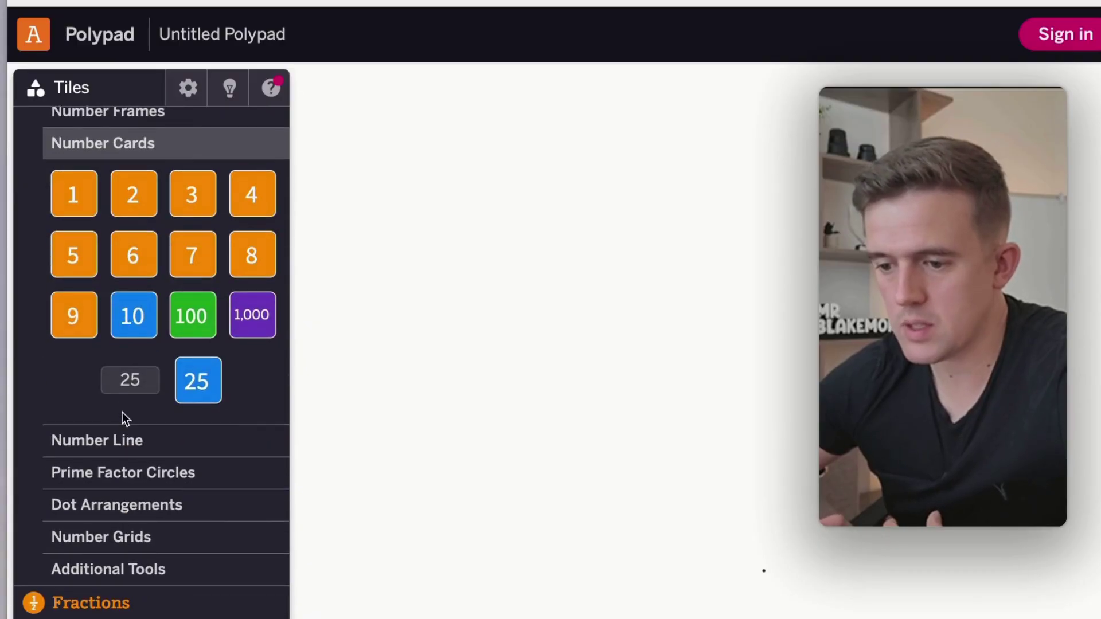
scroll(122, 421, up, 2)
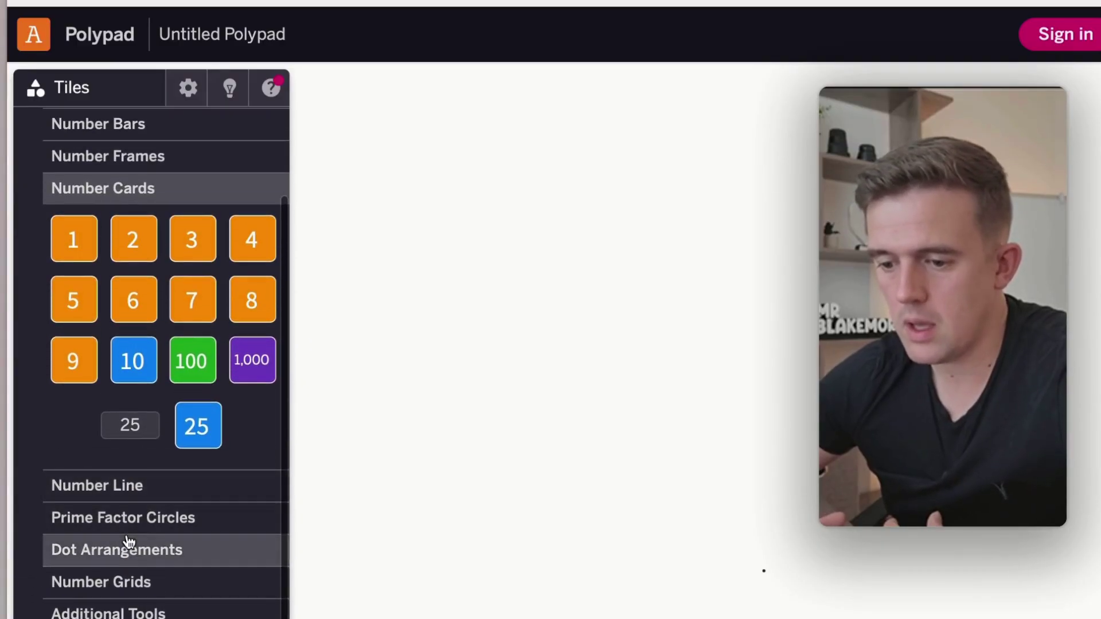
click(126, 517)
scroll(124, 516, down, 3)
- Look through dot arrangements and number grids, ending on Additional Tools
click(124, 540)
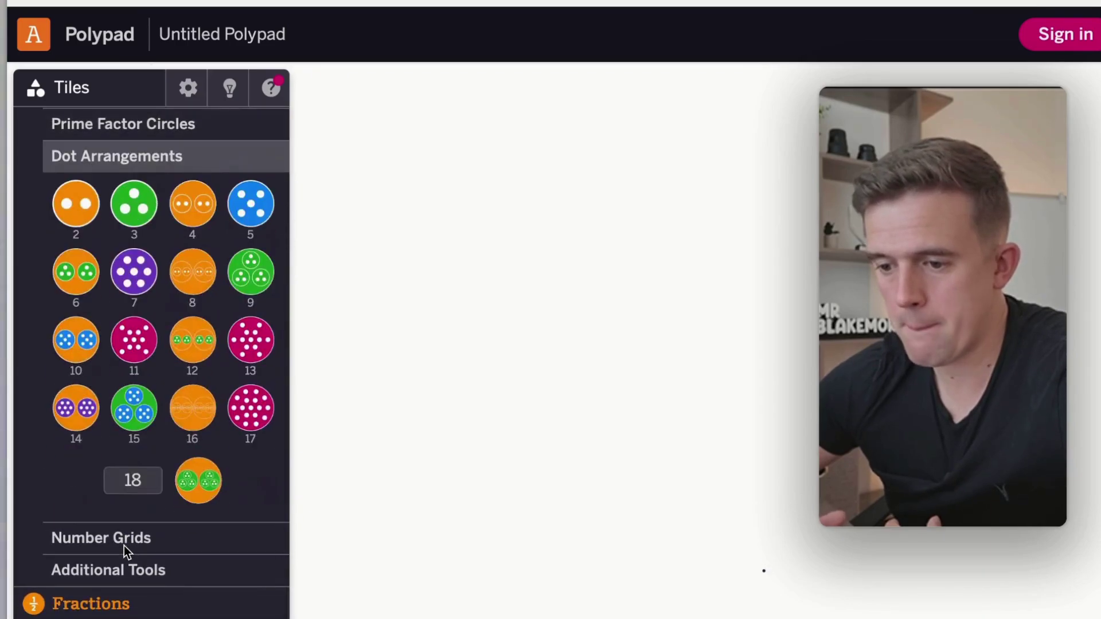
scroll(124, 546, down, 1)
click(123, 512)
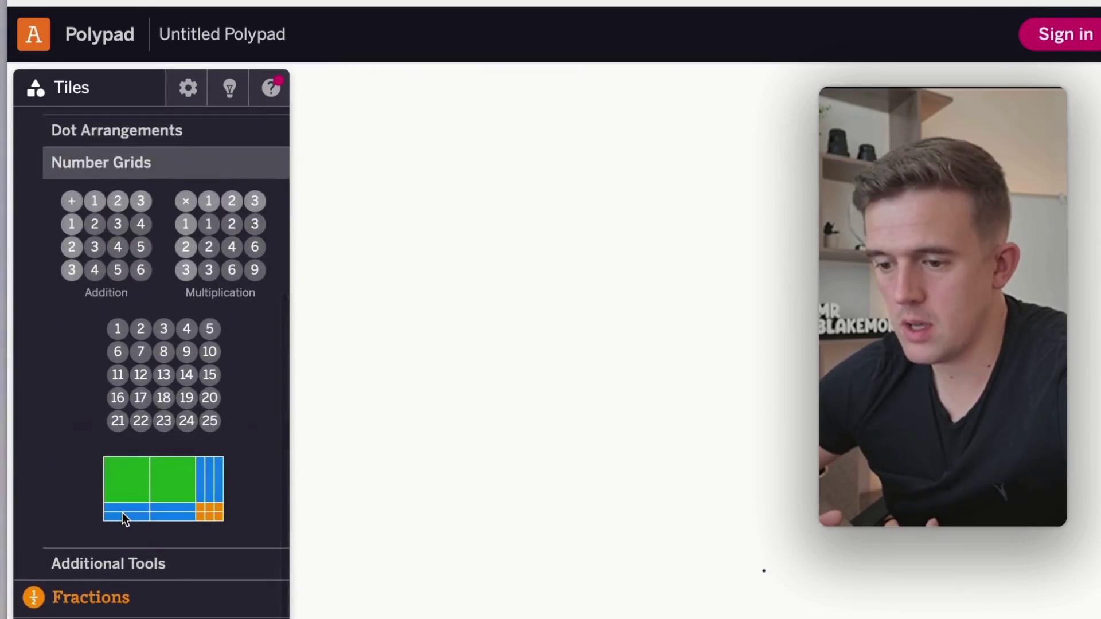
scroll(113, 459, down, 1)
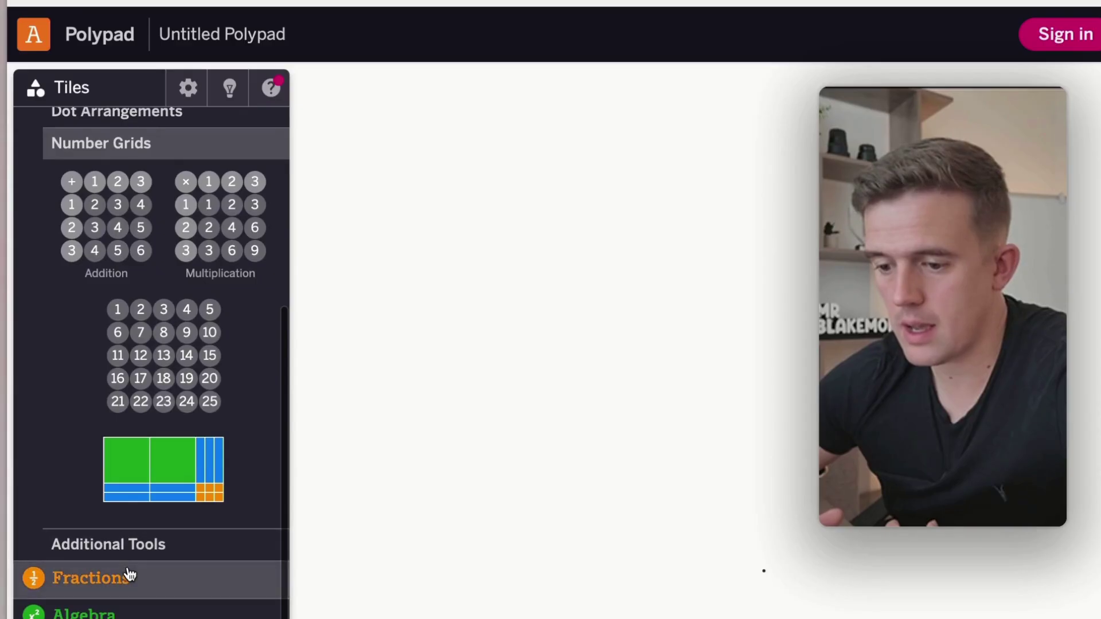
click(123, 548)
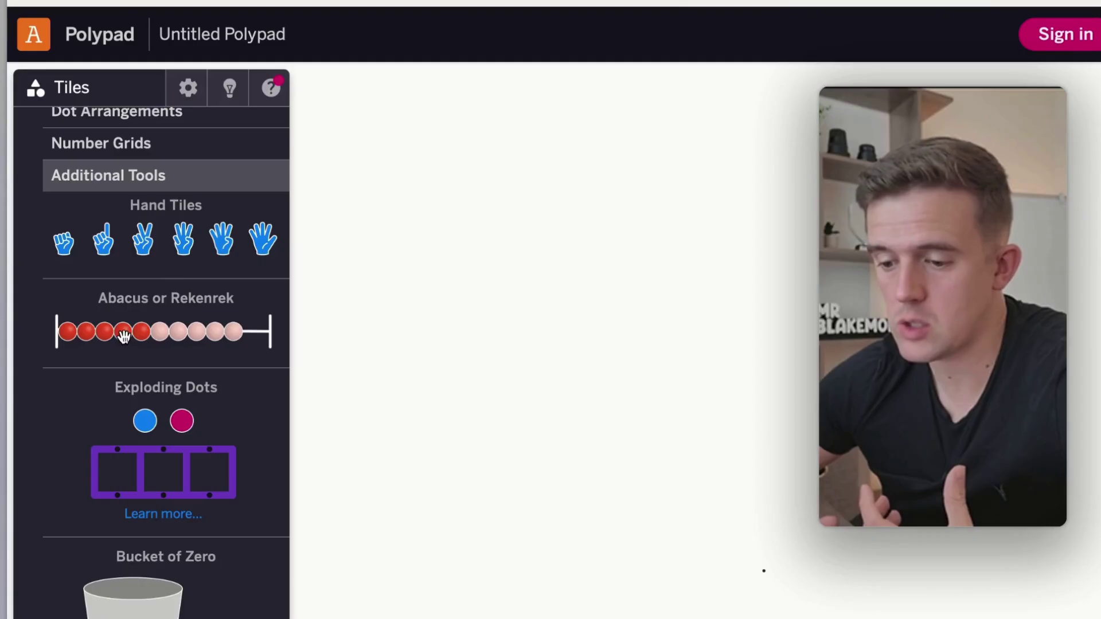
scroll(140, 525, down, 3)
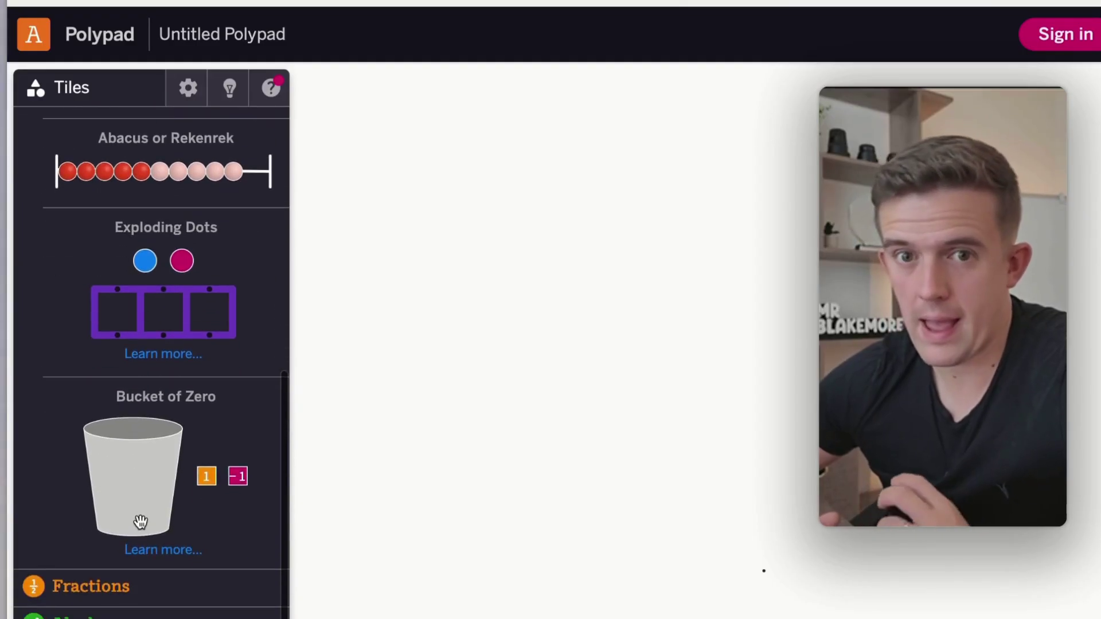
scroll(140, 522, up, 4)
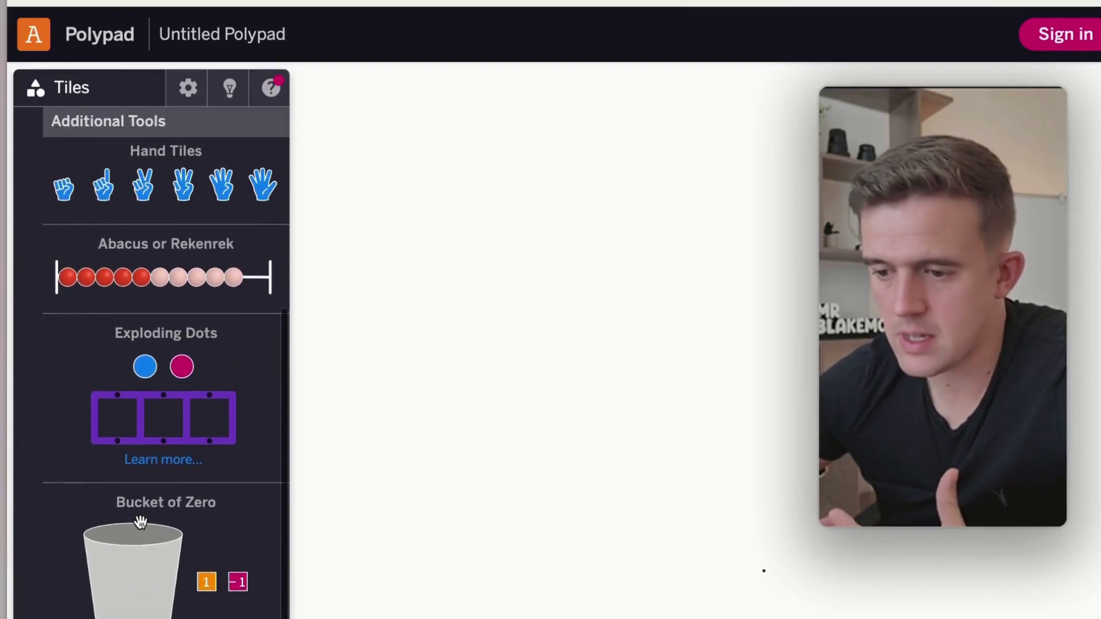
scroll(138, 462, down, 5)
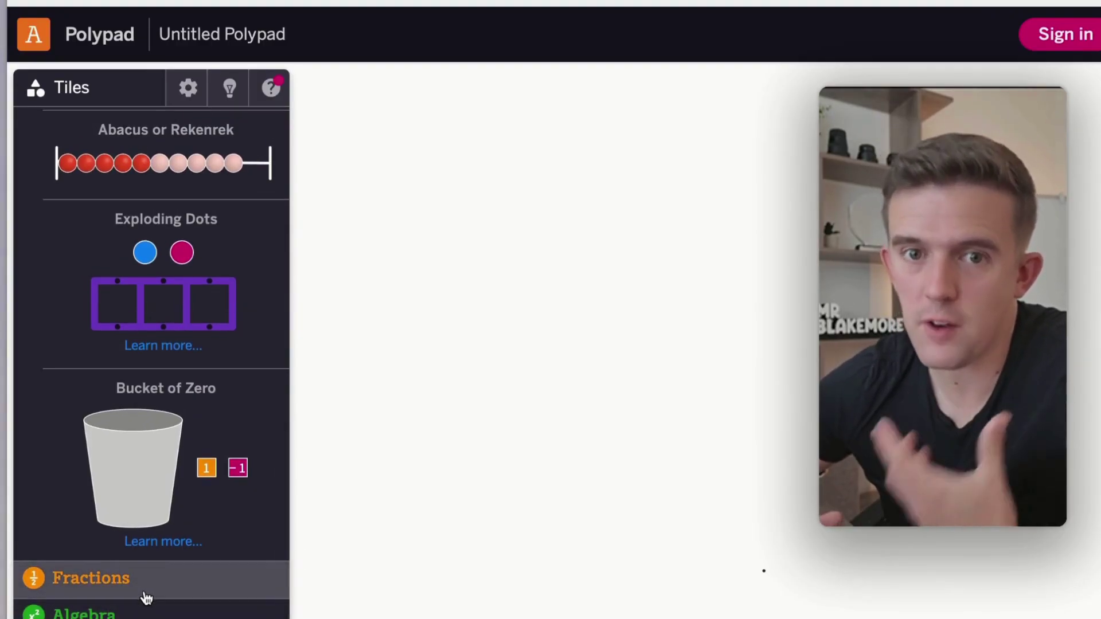
- Open Fraction Bars and stack the whole 1/1, eighths and halves bars on the canvas
click(145, 594)
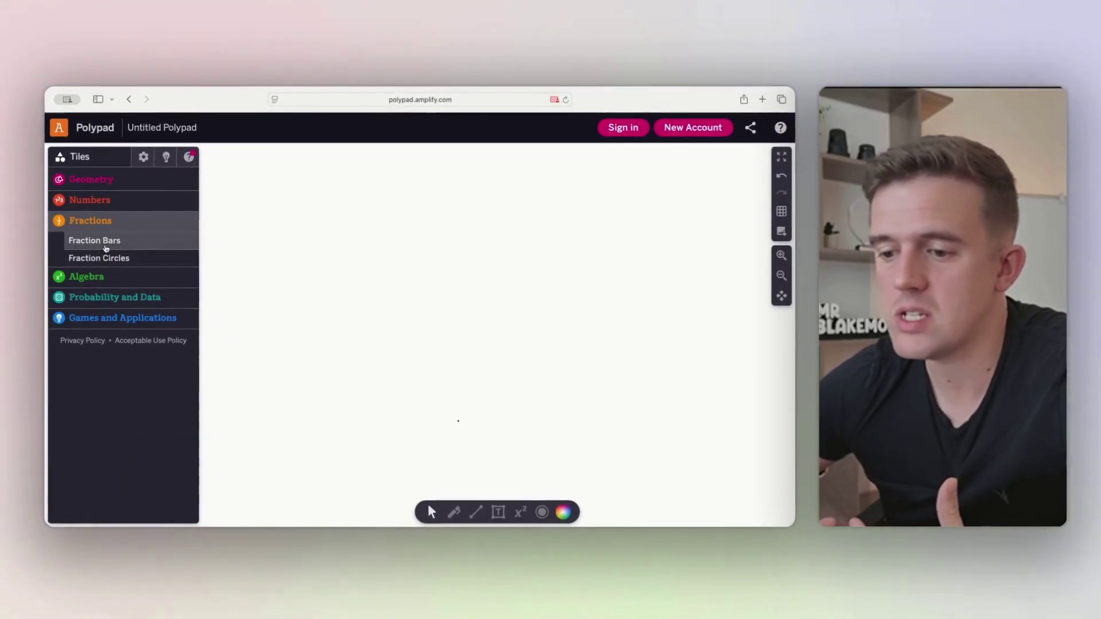
click(118, 251)
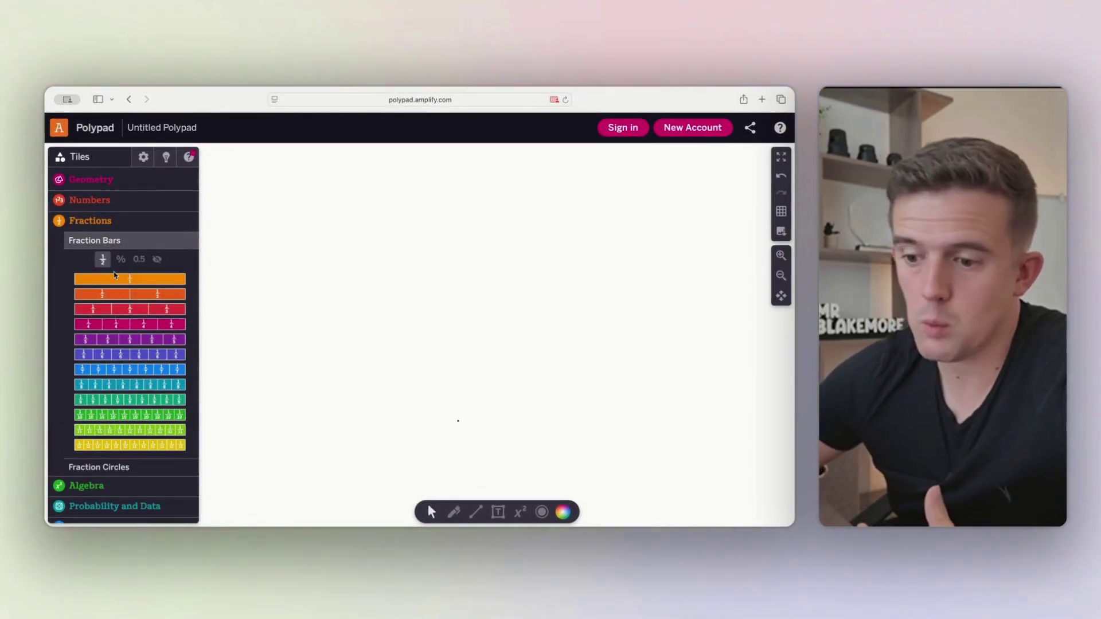
drag(119, 279, 399, 210)
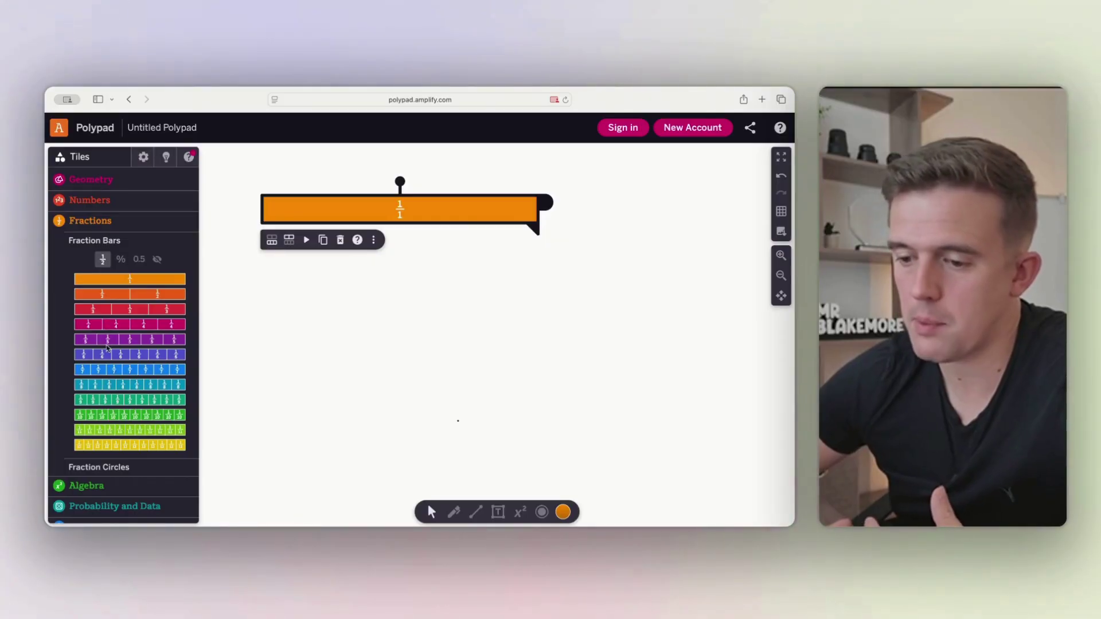
drag(112, 387, 401, 243)
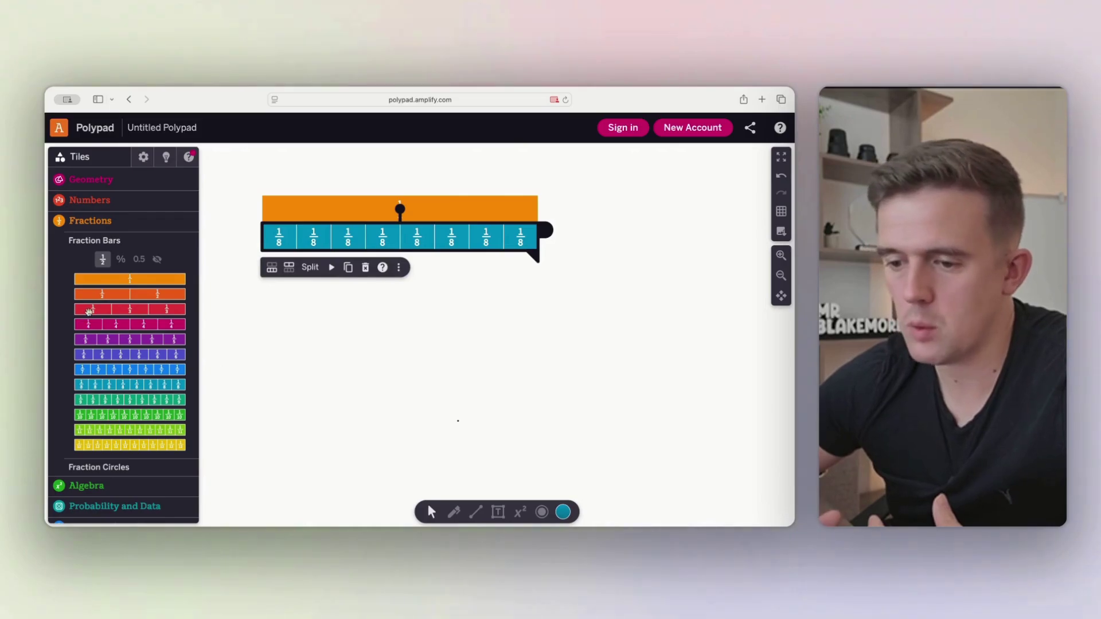
click(273, 334)
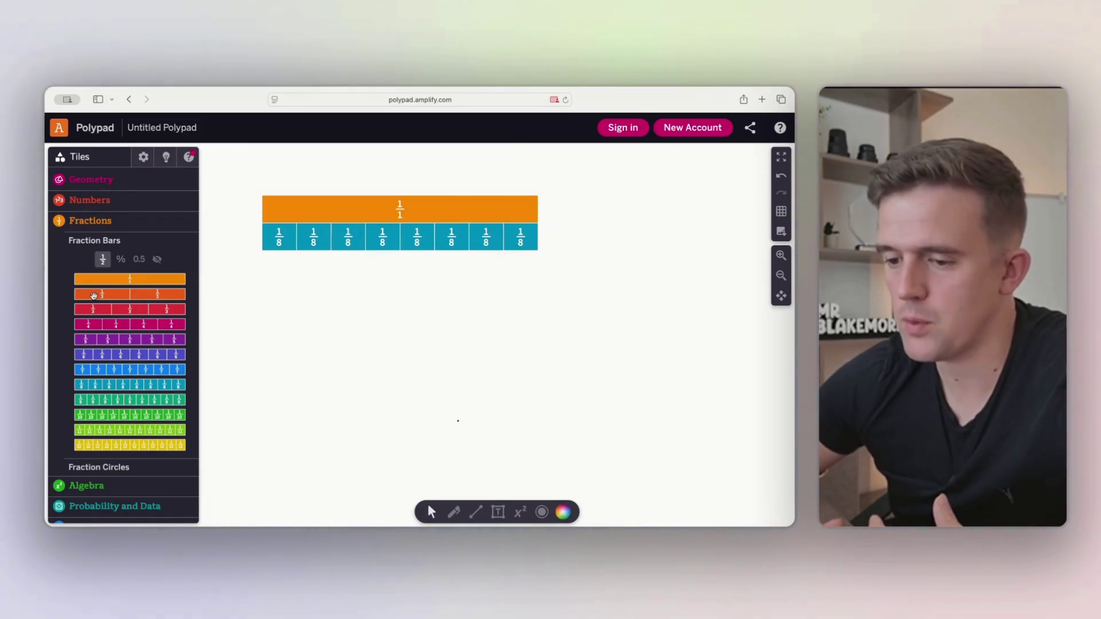
drag(93, 295, 282, 265)
click(454, 512)
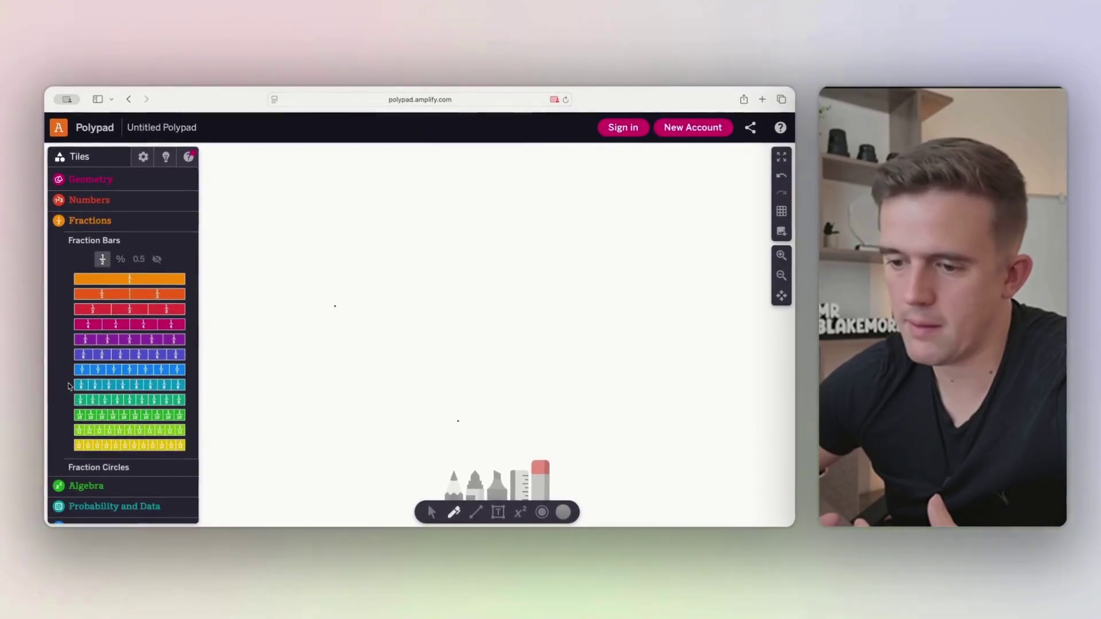
- Label the fraction bars as decimals and view the Fraction Circles
click(137, 259)
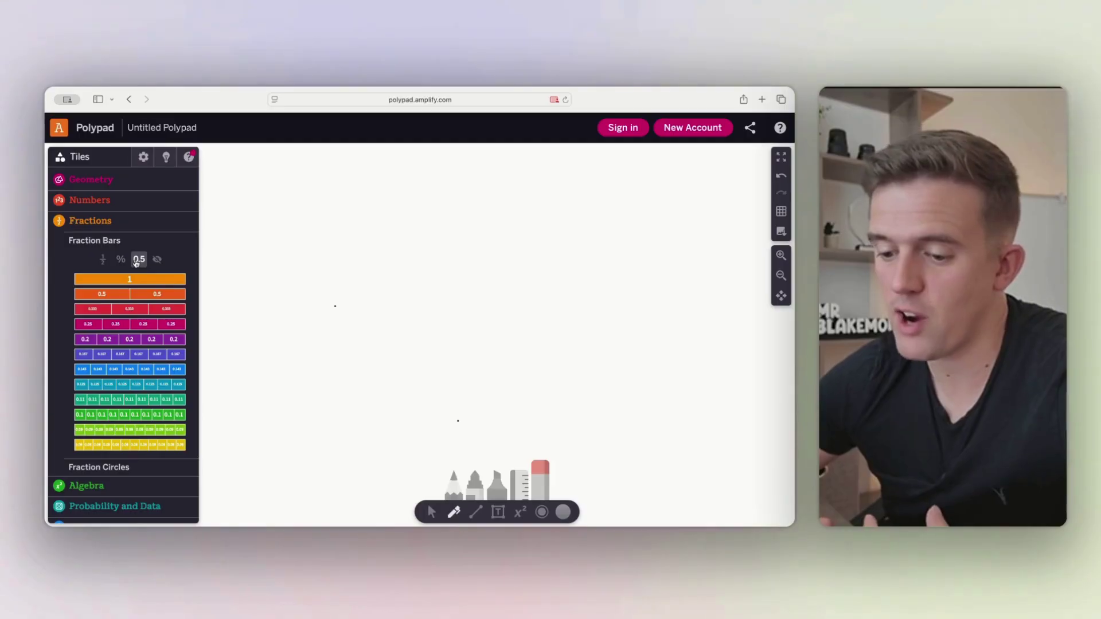
scroll(107, 367, down, 2)
click(106, 435)
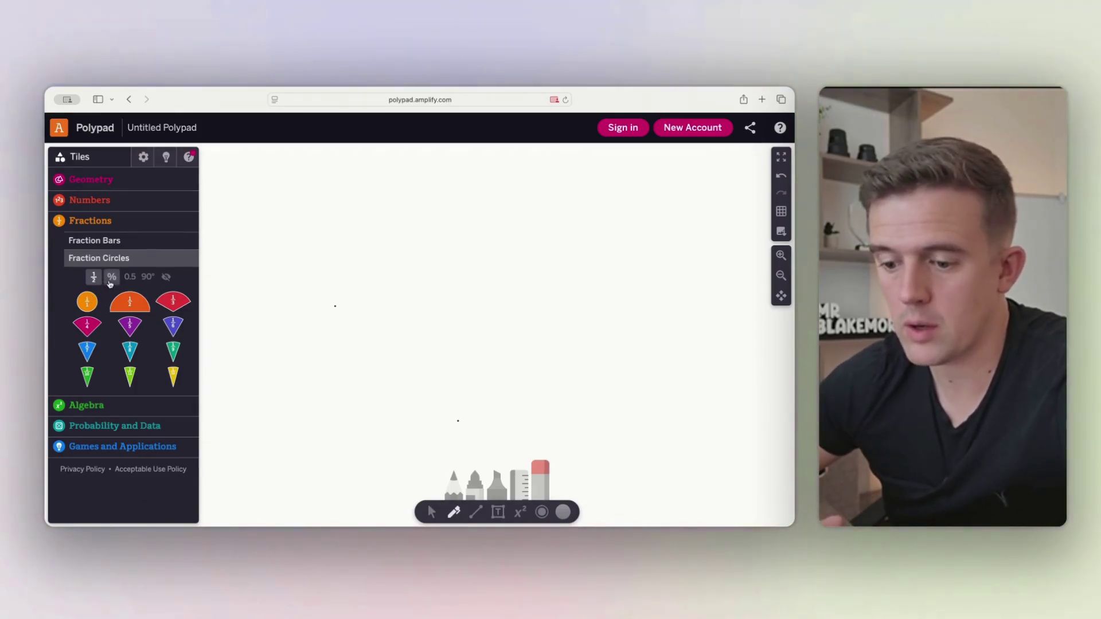
- Open Algebra and browse the algebra tiles and Balance Scale pieces
click(122, 404)
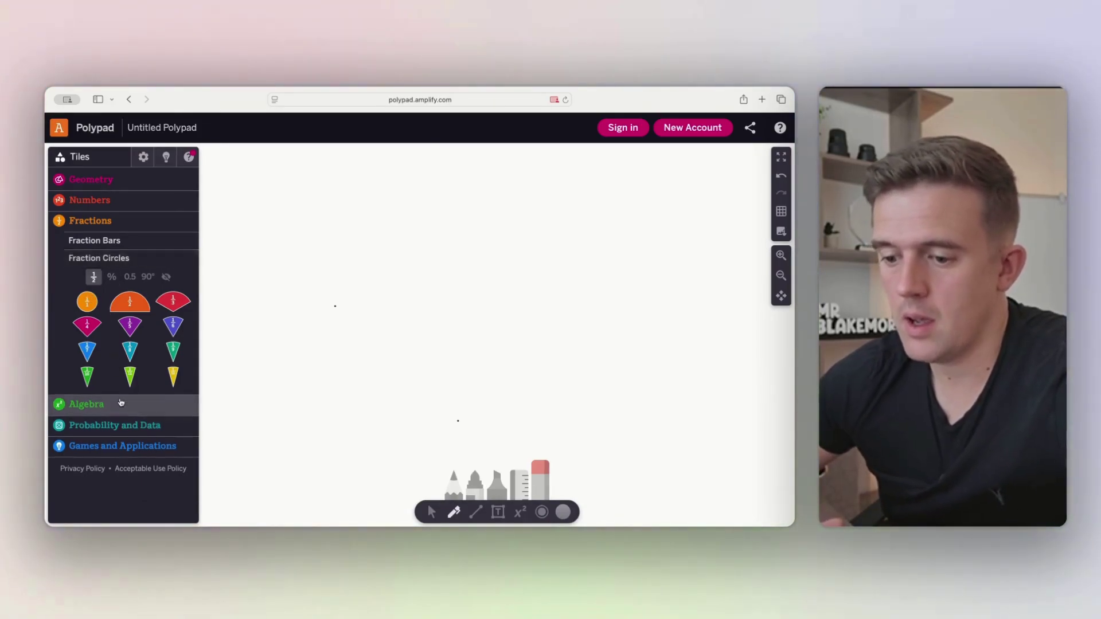
click(106, 261)
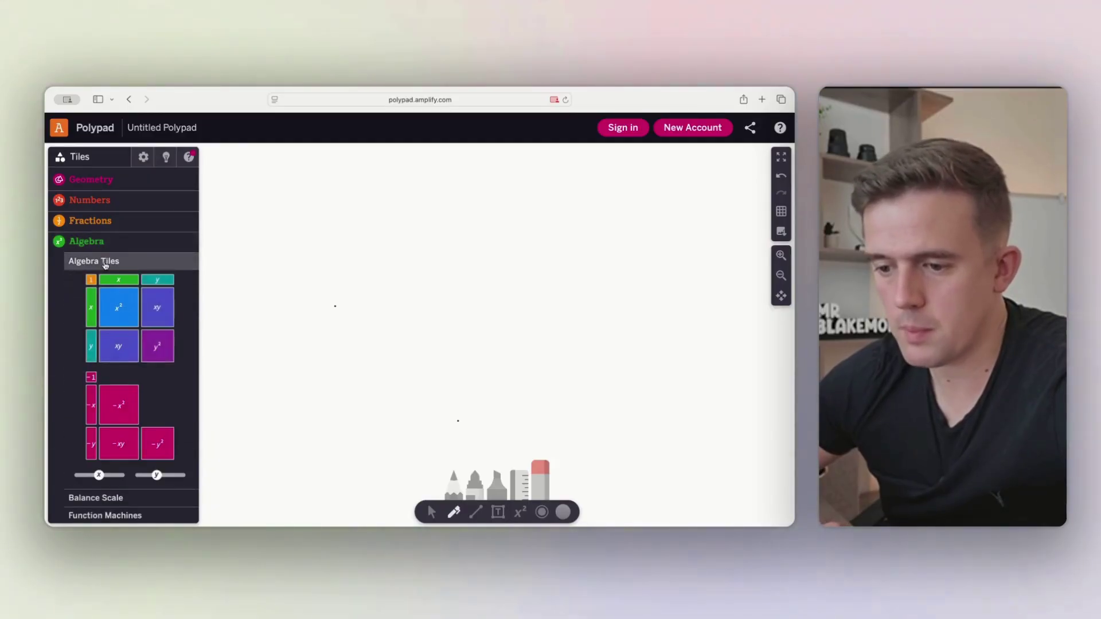
scroll(109, 396, down, 4)
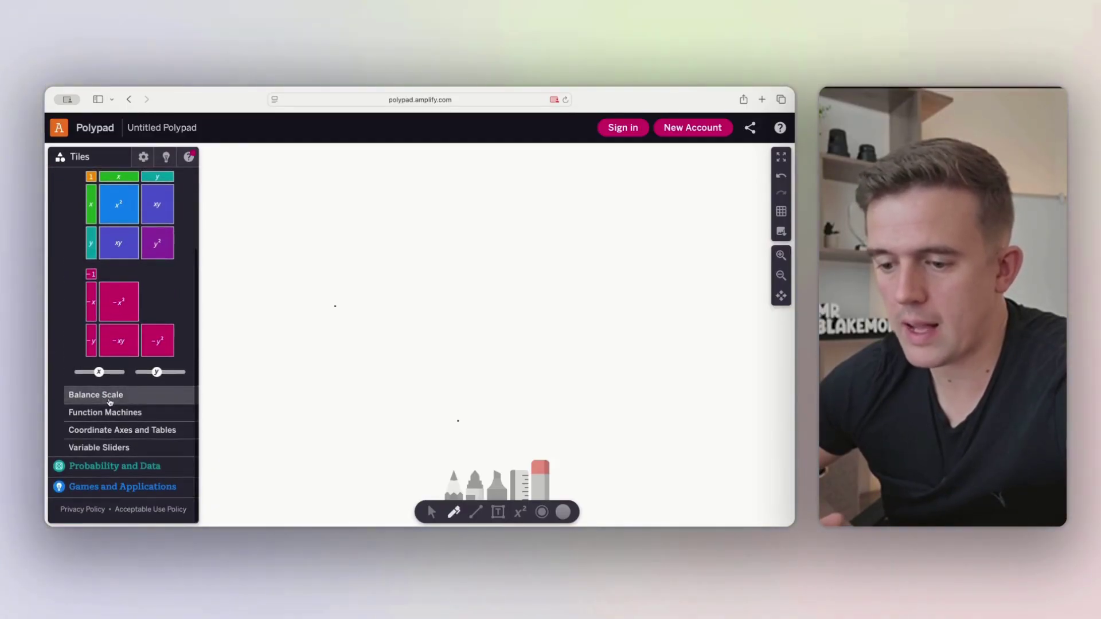
click(109, 397)
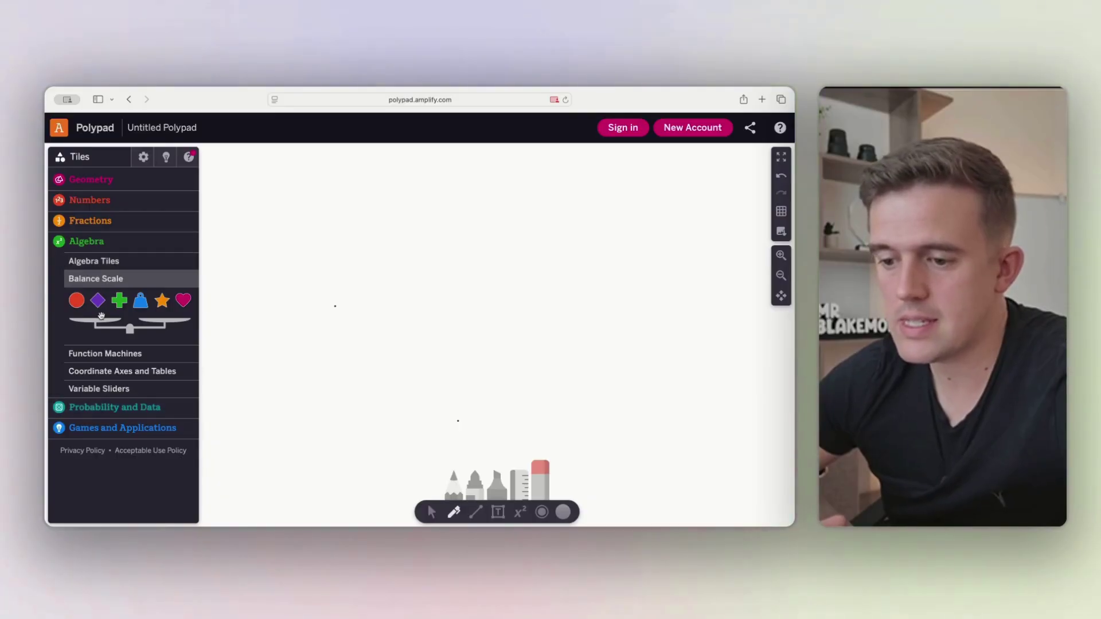
- Place a balance scale and put a red circle weight on each pan
drag(102, 327, 405, 330)
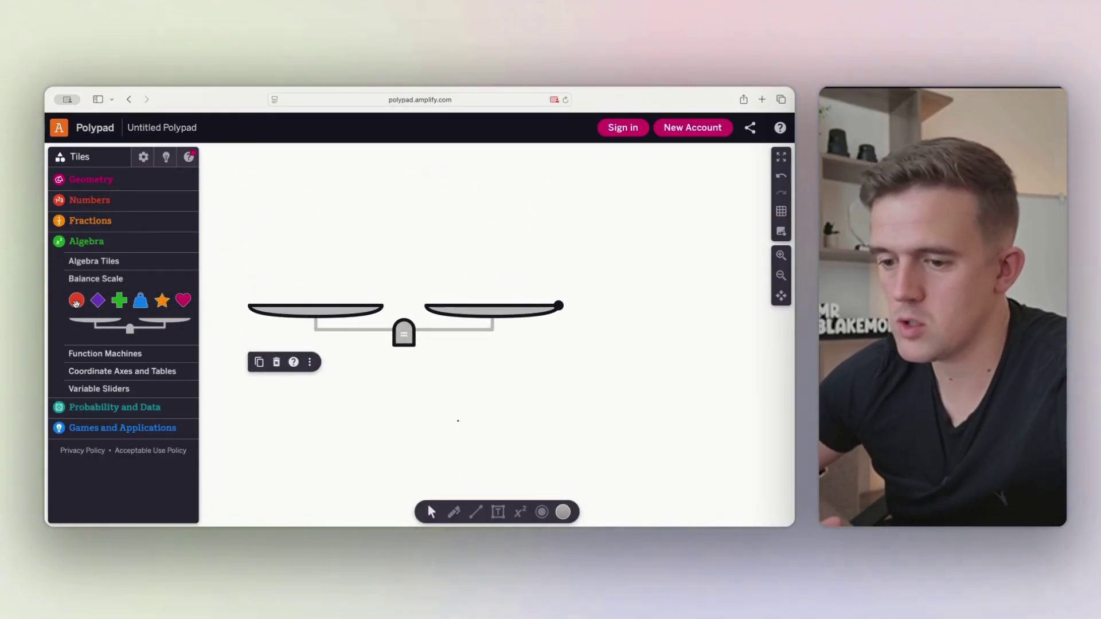
drag(77, 302, 297, 258)
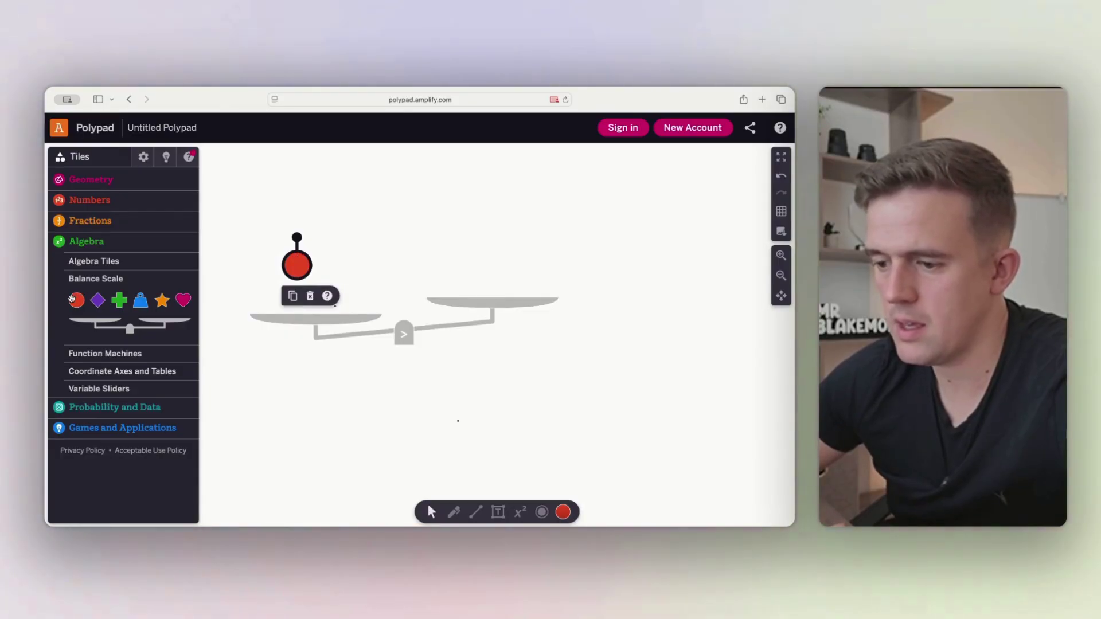
click(292, 297)
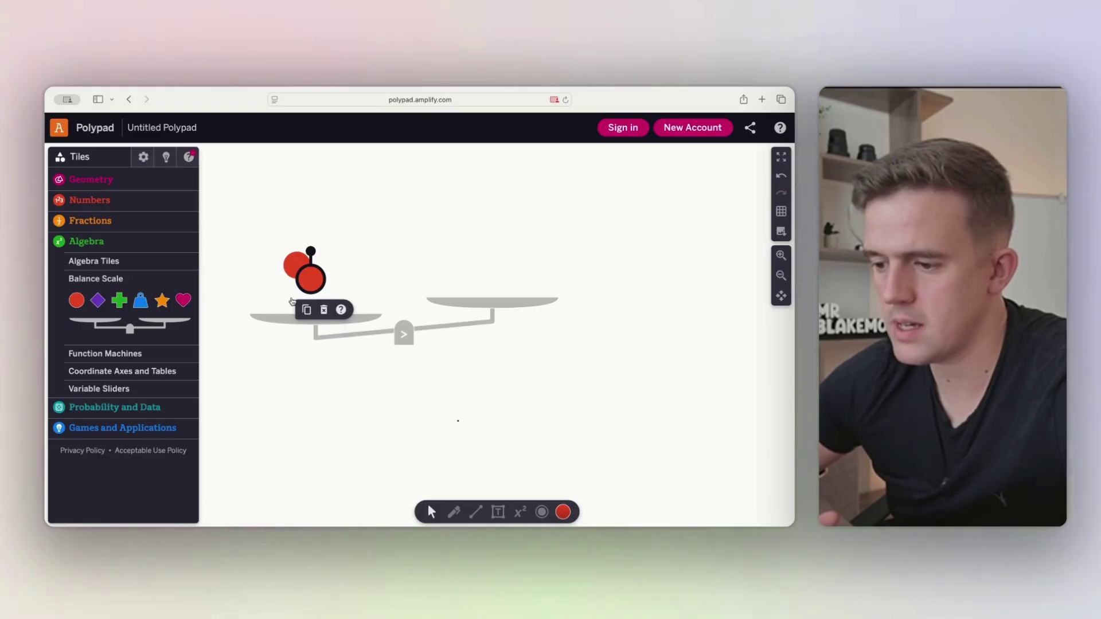
drag(314, 270, 518, 274)
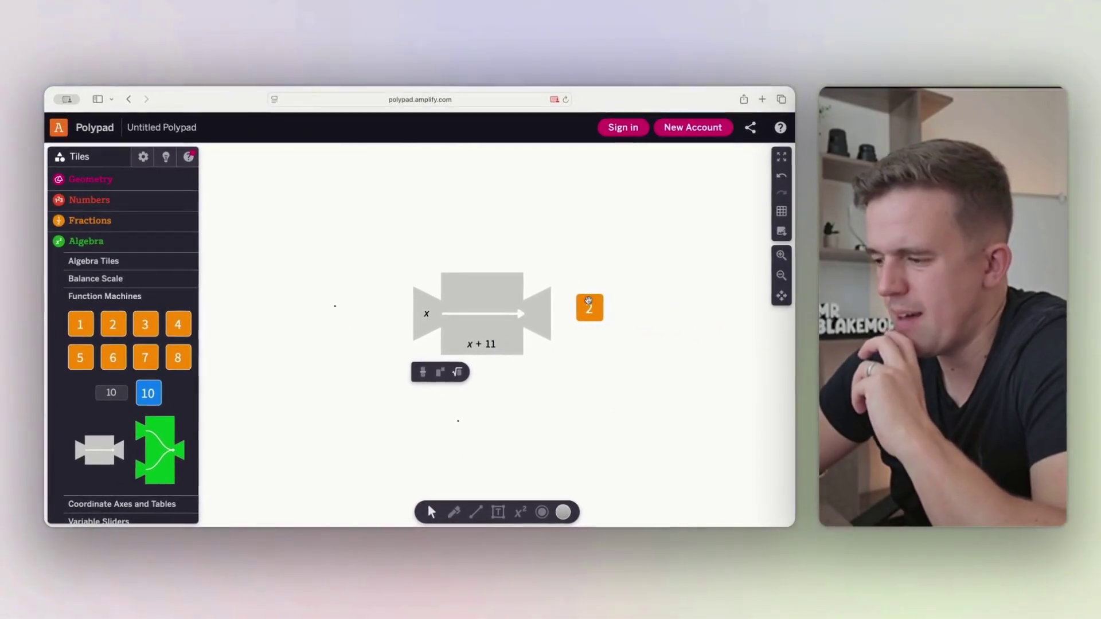
- Feed the number 2 card into the x + 11 machine, then delete the machine
click(610, 308)
drag(610, 309, 405, 331)
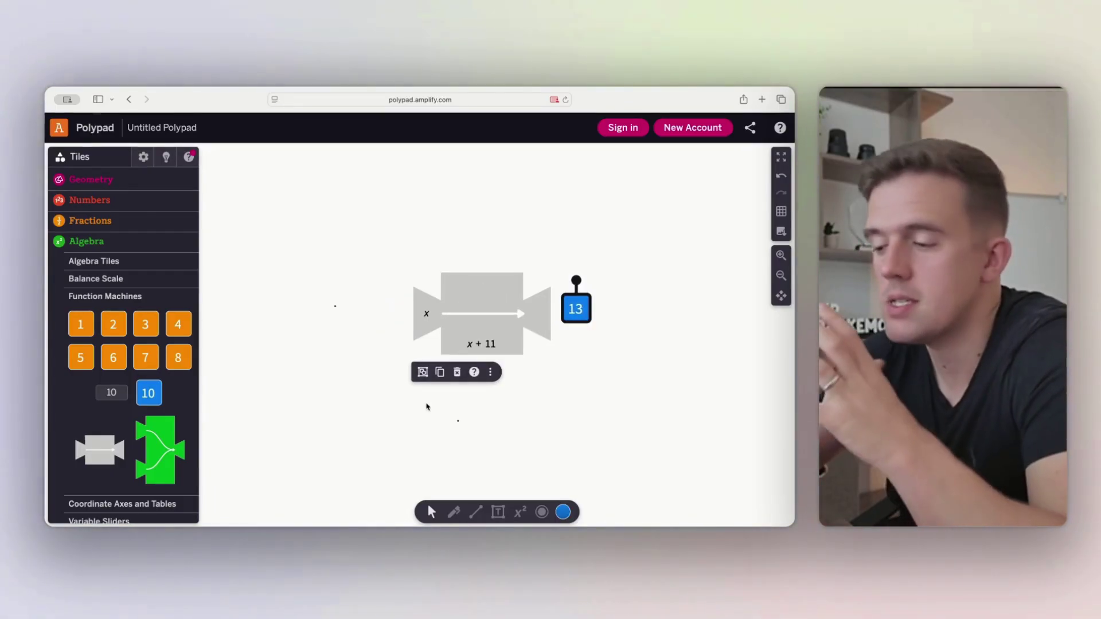
key(Delete)
- Place coordinate axes on the canvas and reduce the x-axis step
click(78, 299)
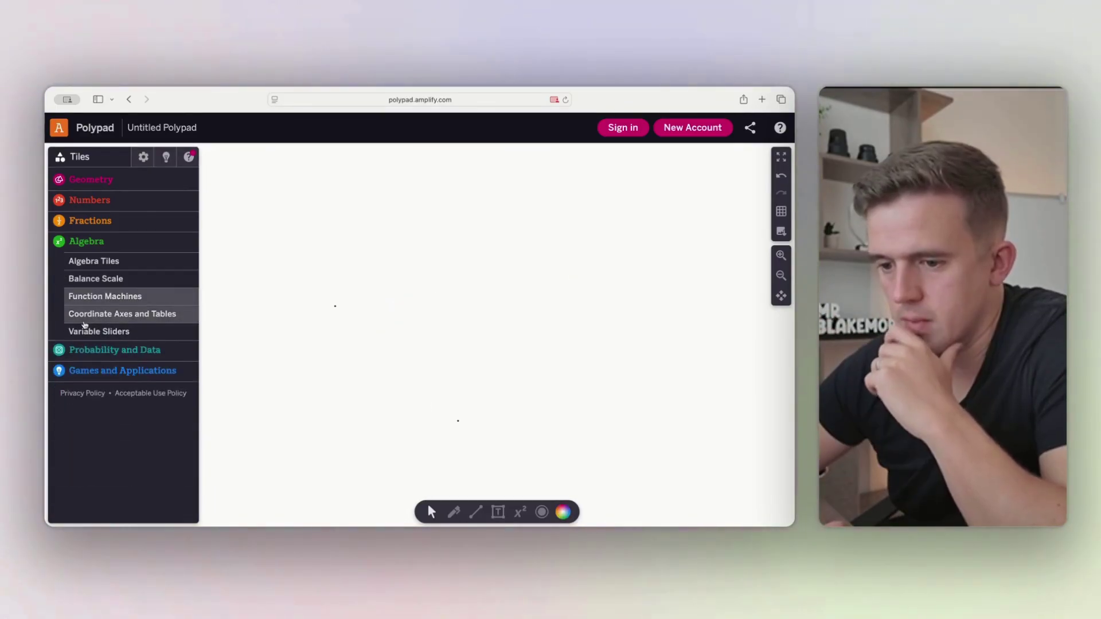
click(85, 323)
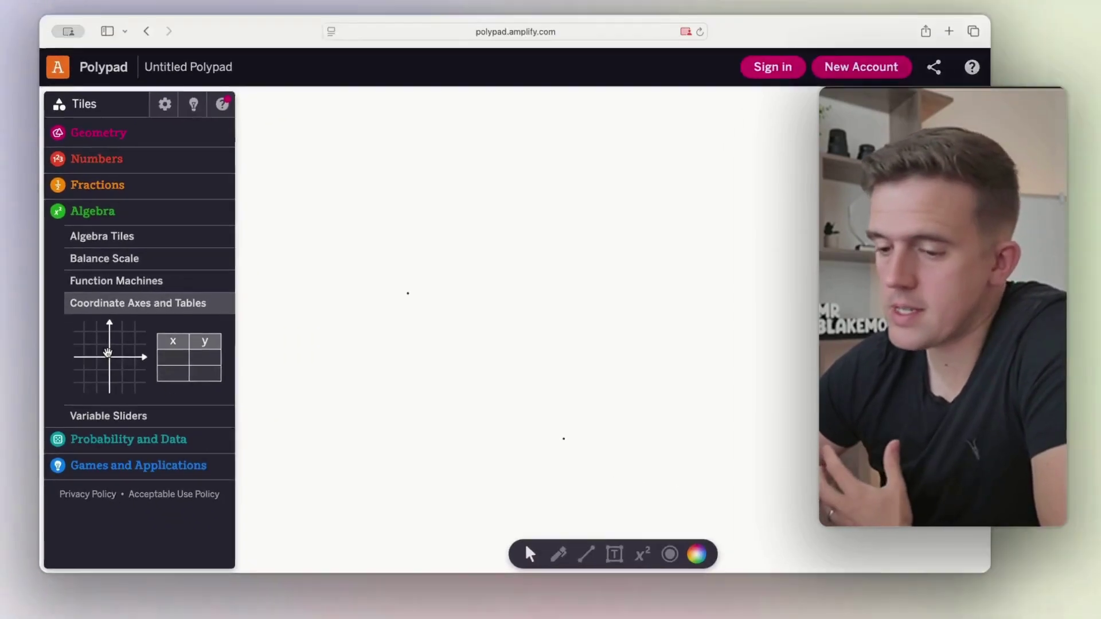
drag(133, 351, 880, 279)
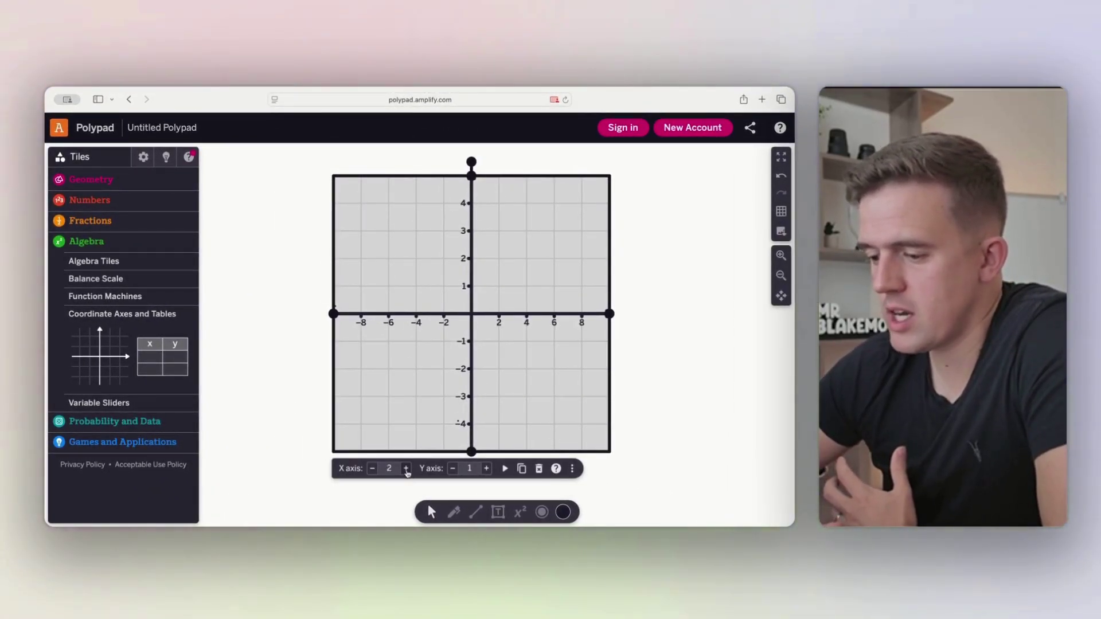
click(373, 469)
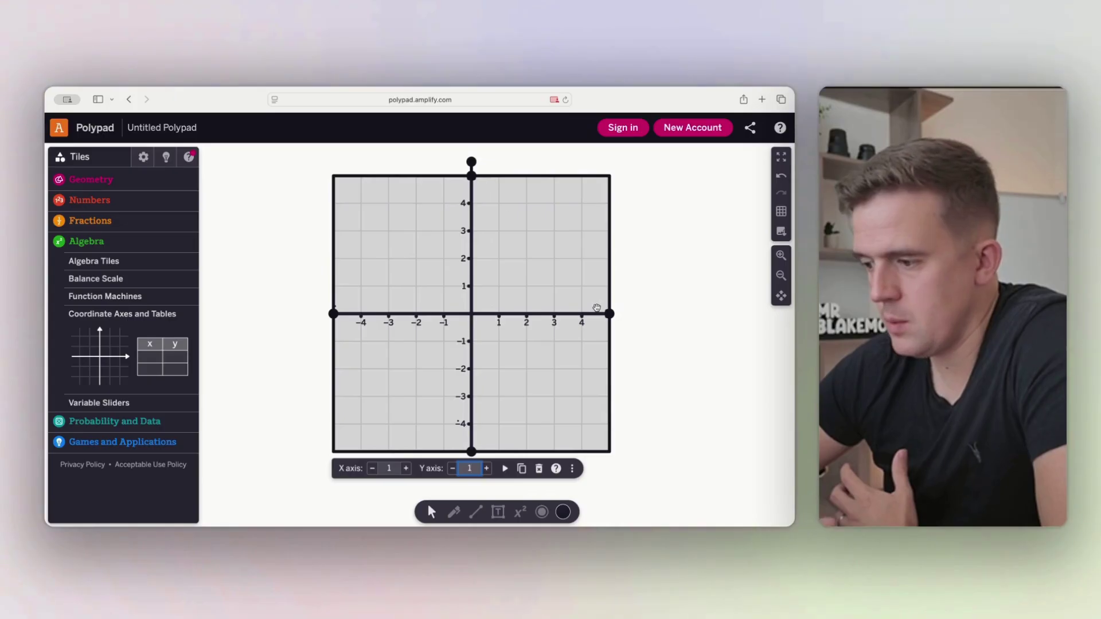
- Resize the grid into a square, first-quadrant-only coordinate grid
drag(609, 314, 692, 314)
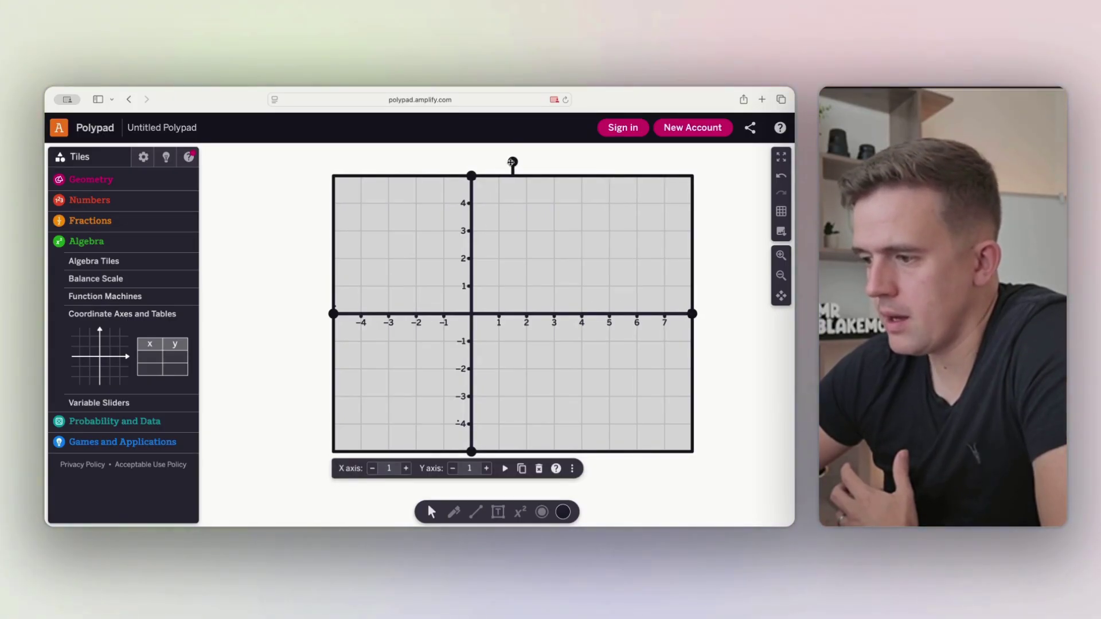
scroll(470, 316, down, 5)
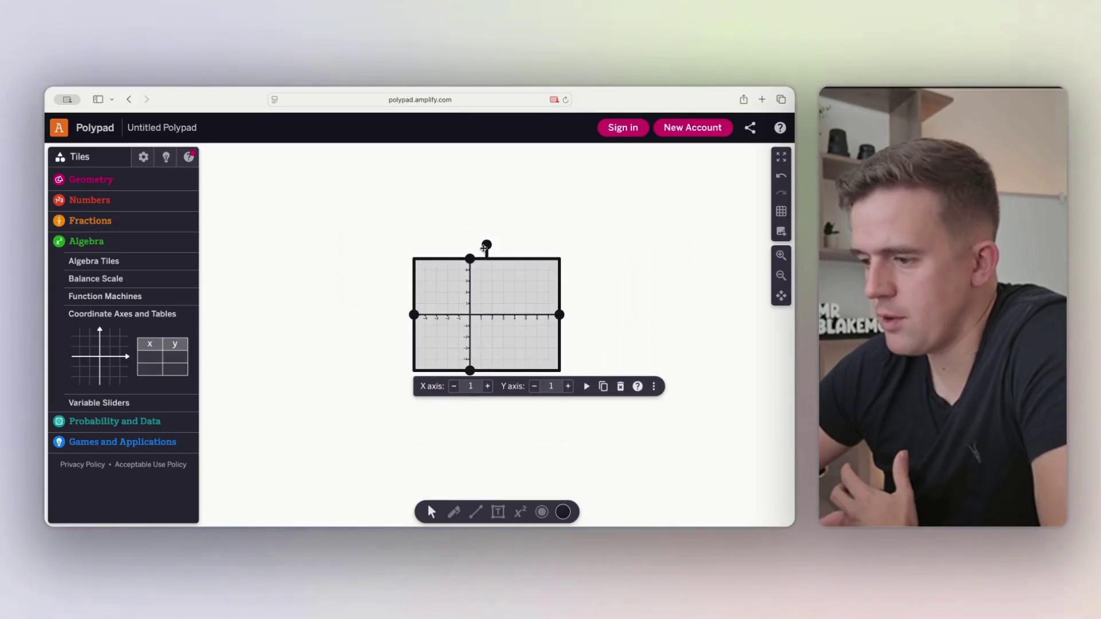
drag(470, 371, 469, 314)
drag(469, 259, 469, 179)
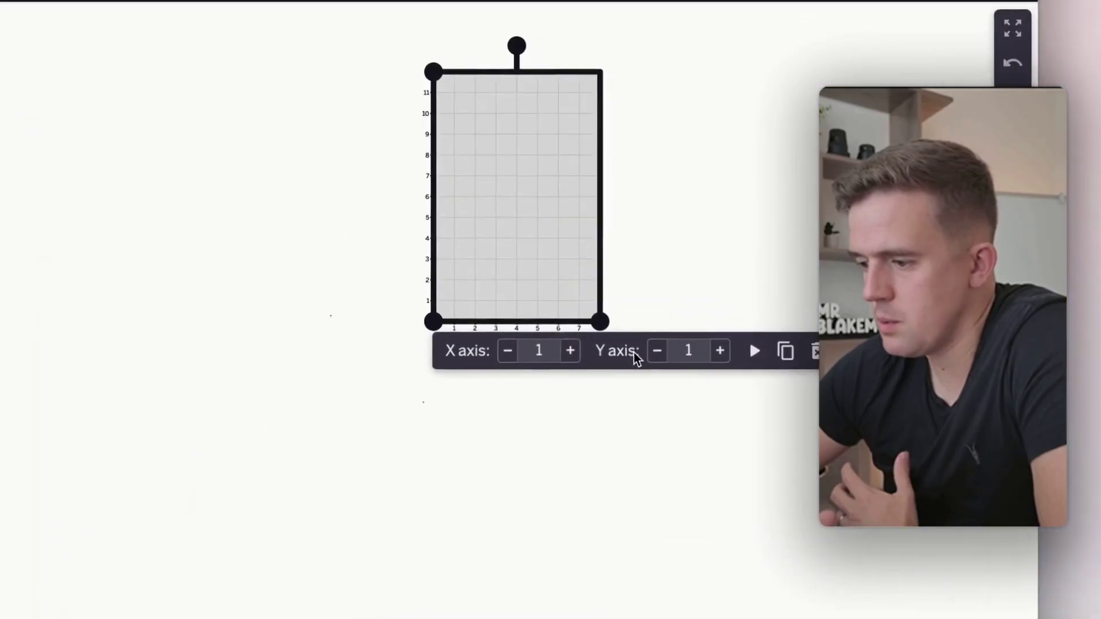
drag(559, 314, 605, 315)
- Add an x/y table, move it up, delete it, and select the grid
drag(696, 323, 696, 322)
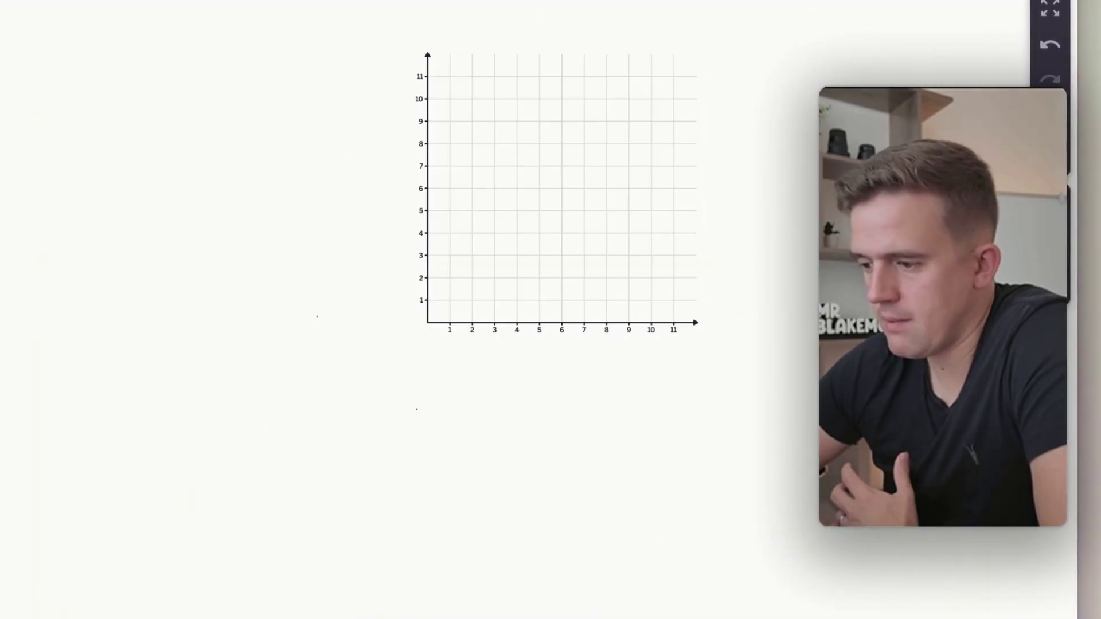
click(211, 227)
drag(211, 227, 210, 187)
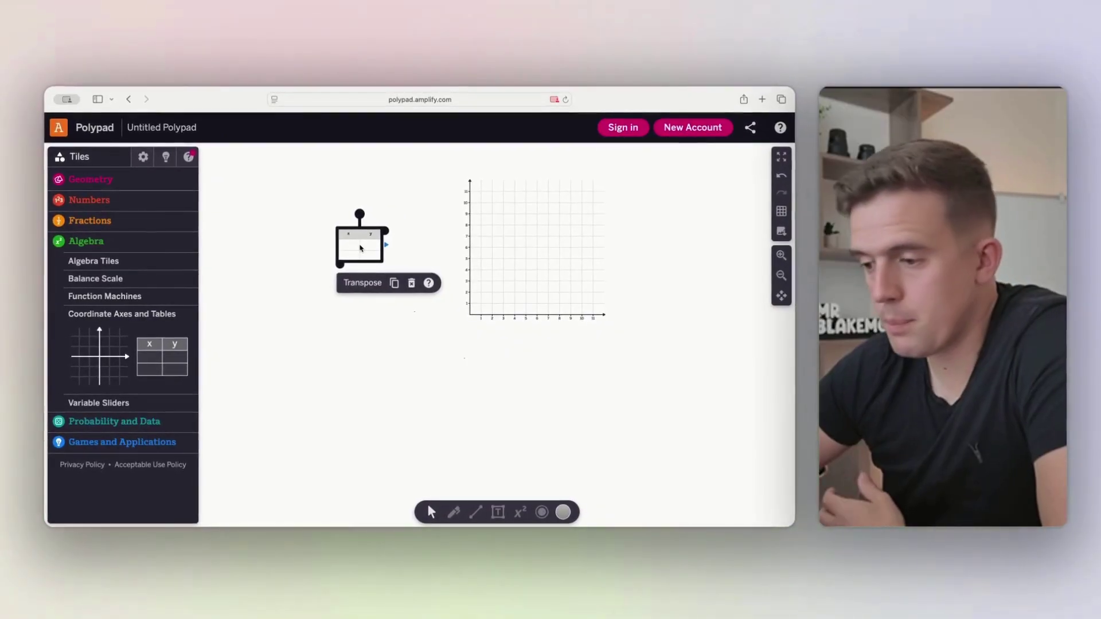
click(411, 283)
drag(404, 167, 648, 429)
- Delete the grid, then add a die from Coins, Dice and Spinners and roll it
key(BackSpace)
click(74, 422)
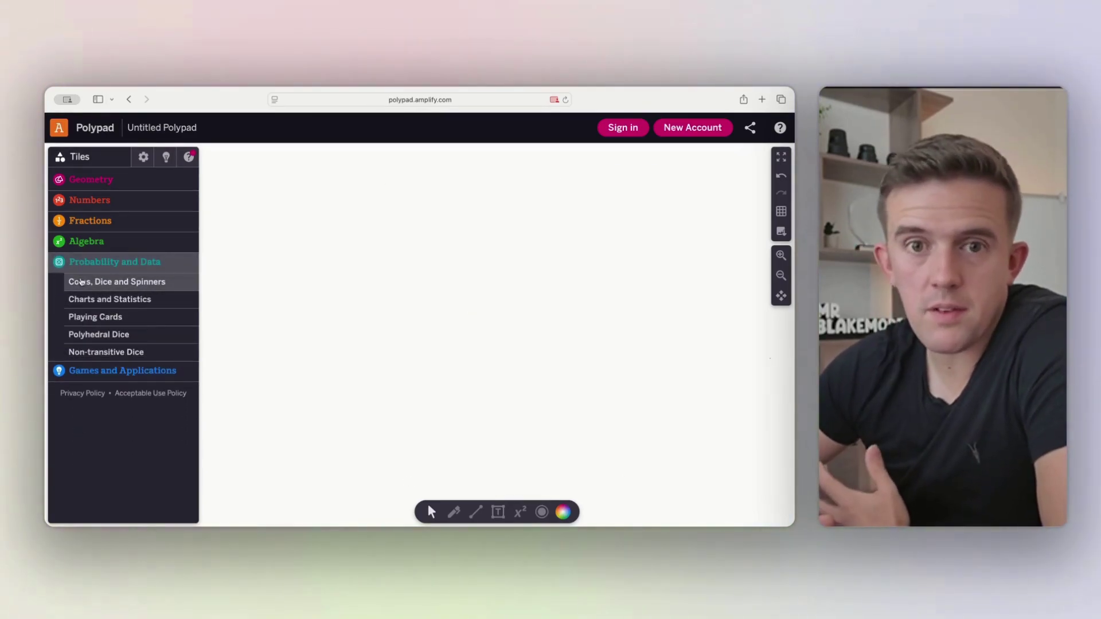
click(81, 281)
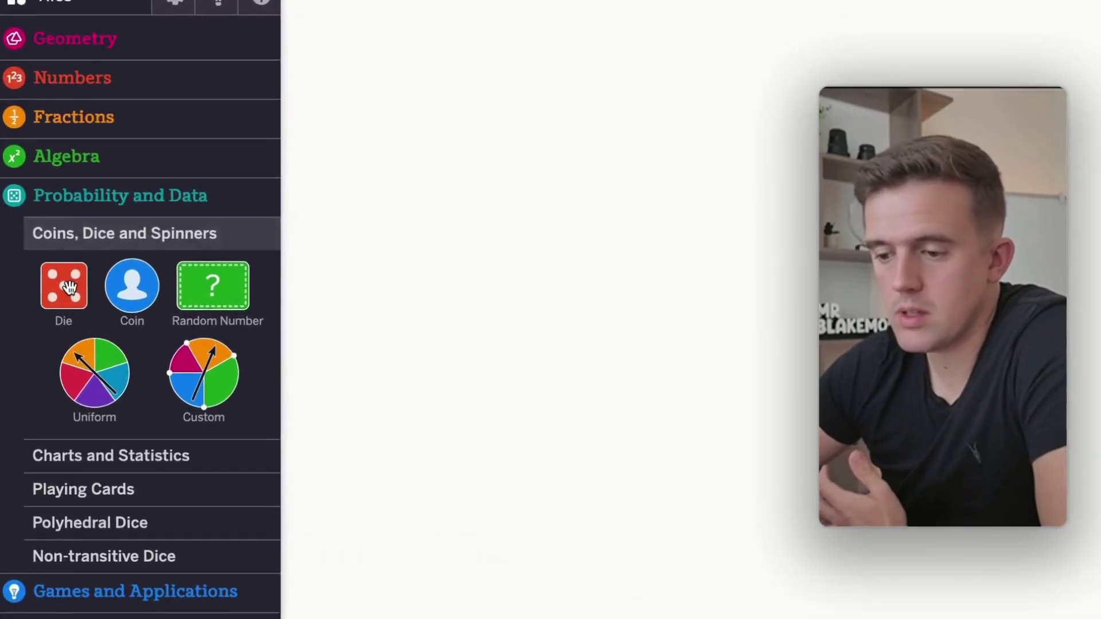
drag(85, 308, 328, 238)
click(560, 182)
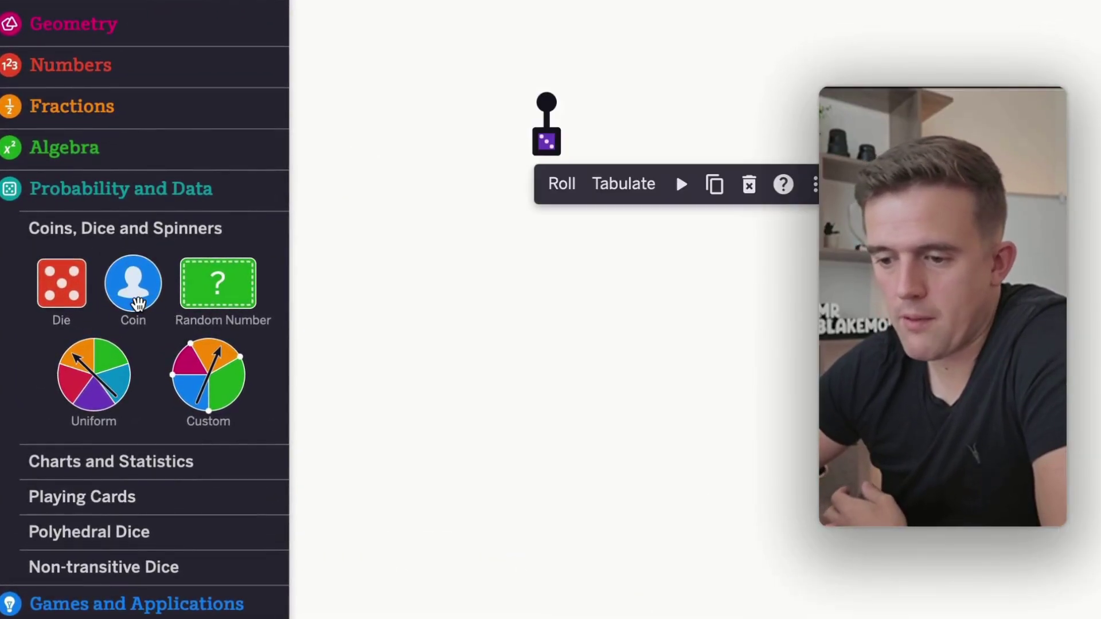
- Add a coin and toss it, then browse the Charts and Statistics tiles
drag(137, 283, 883, 335)
click(903, 378)
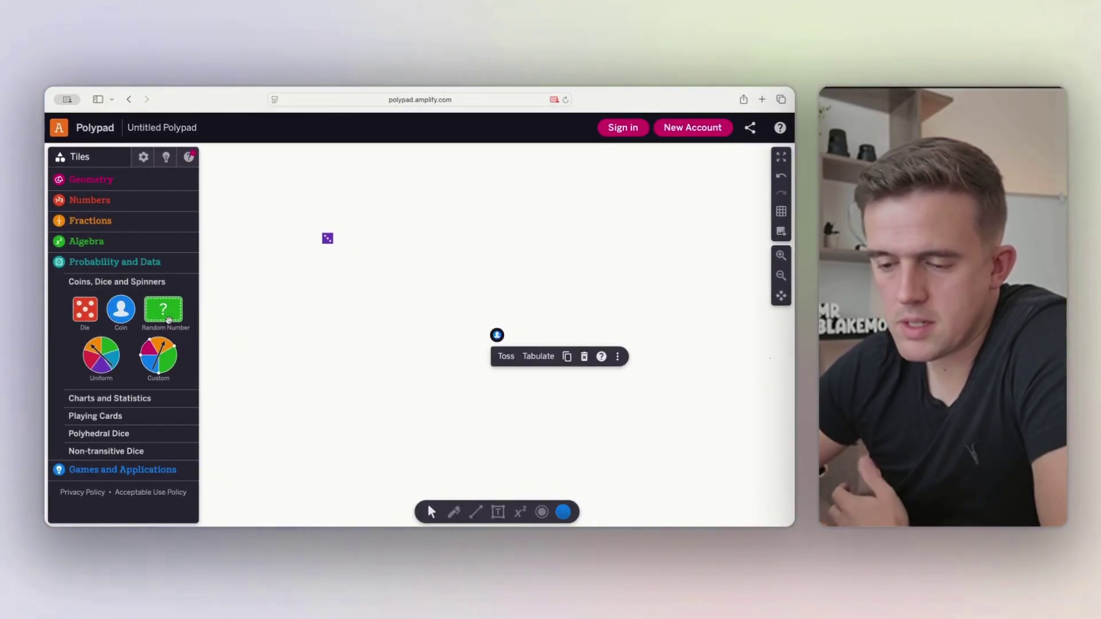
click(128, 398)
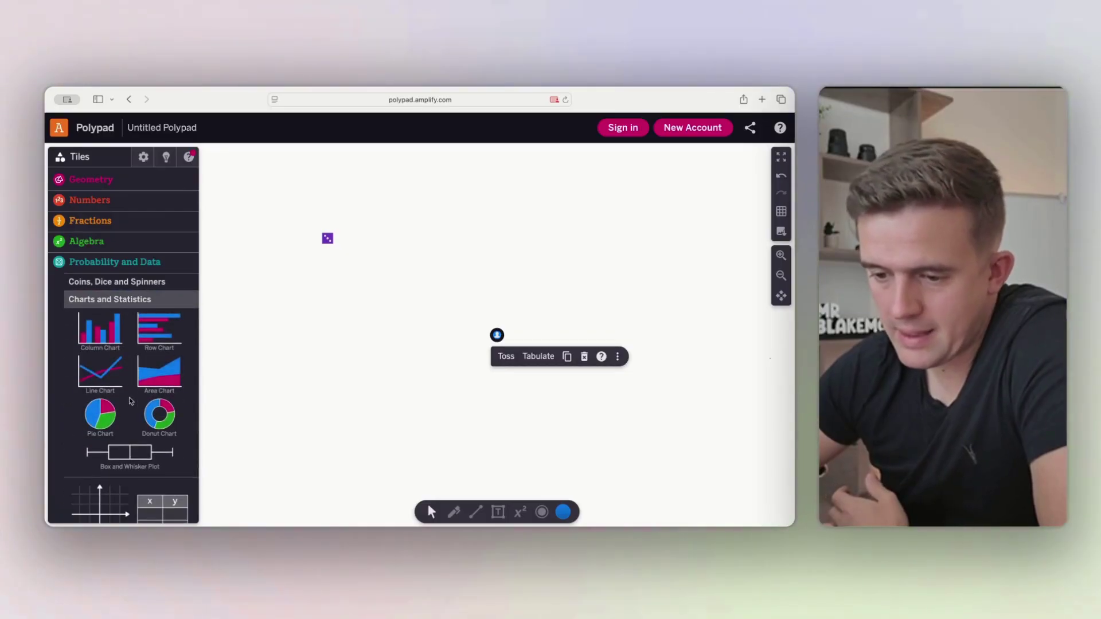
scroll(130, 401, down, 2)
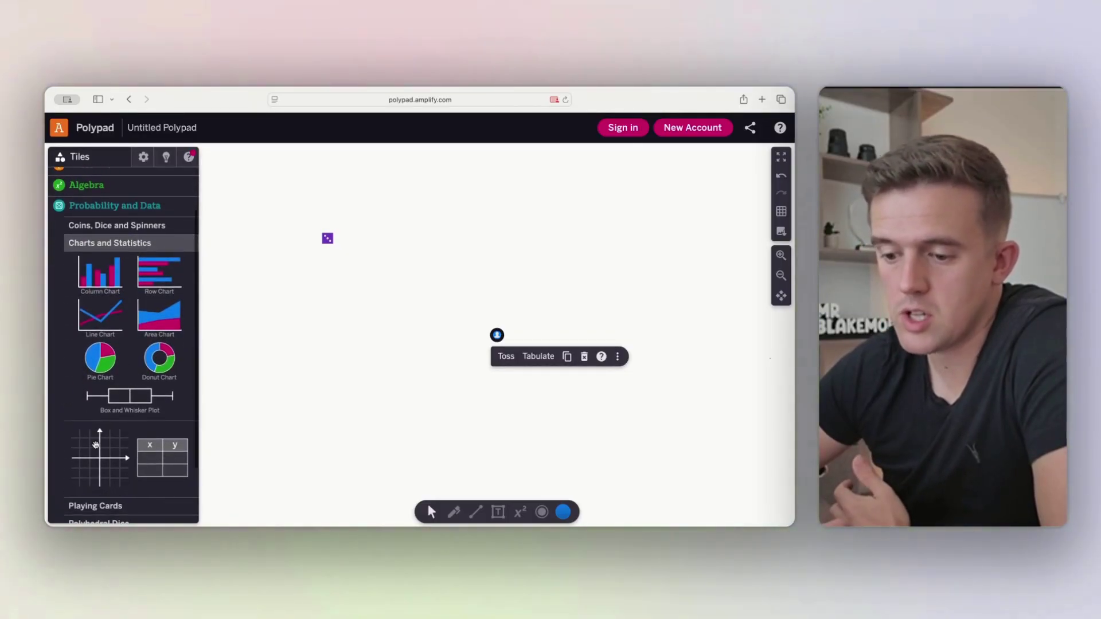
scroll(96, 445, down, 3)
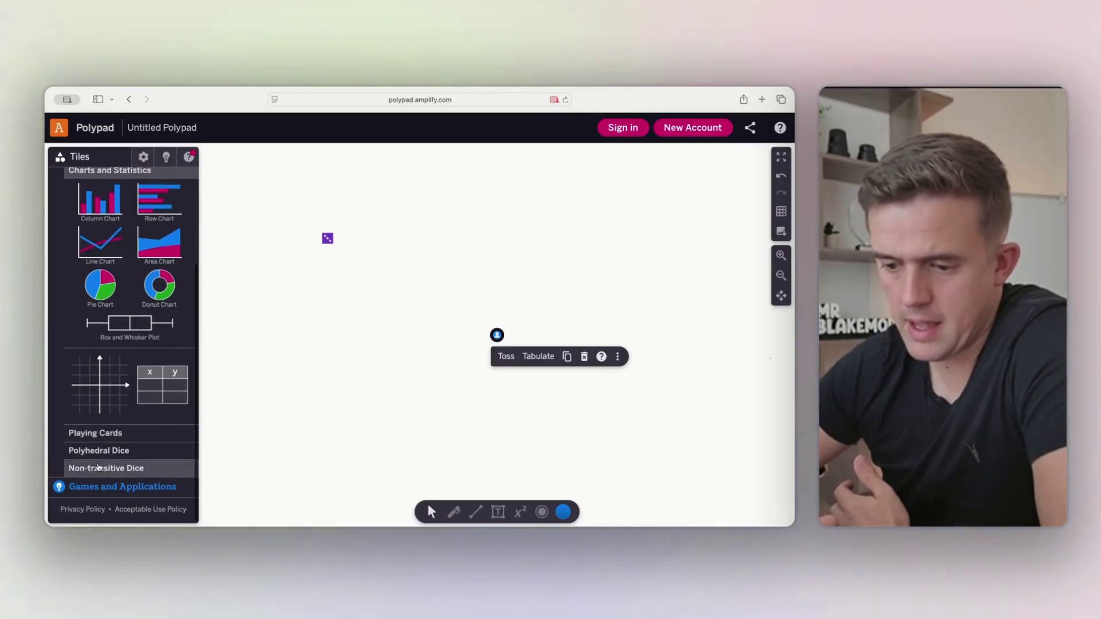
- Drag a Live clock from Games and Applications > Clocks onto the canvas
click(102, 489)
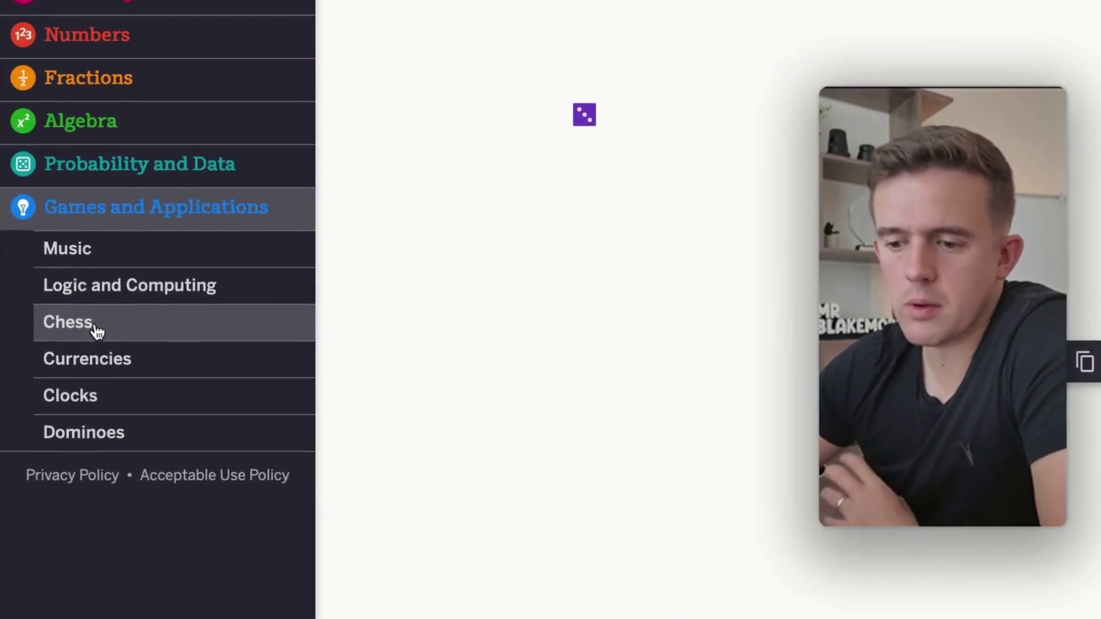
click(94, 251)
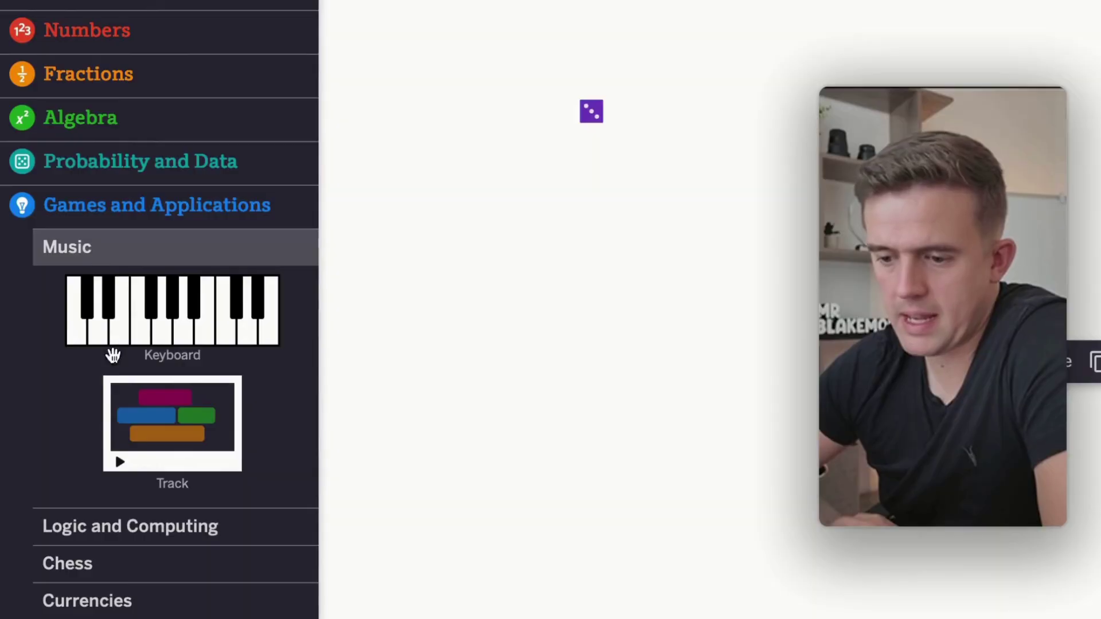
scroll(116, 434, down, 1)
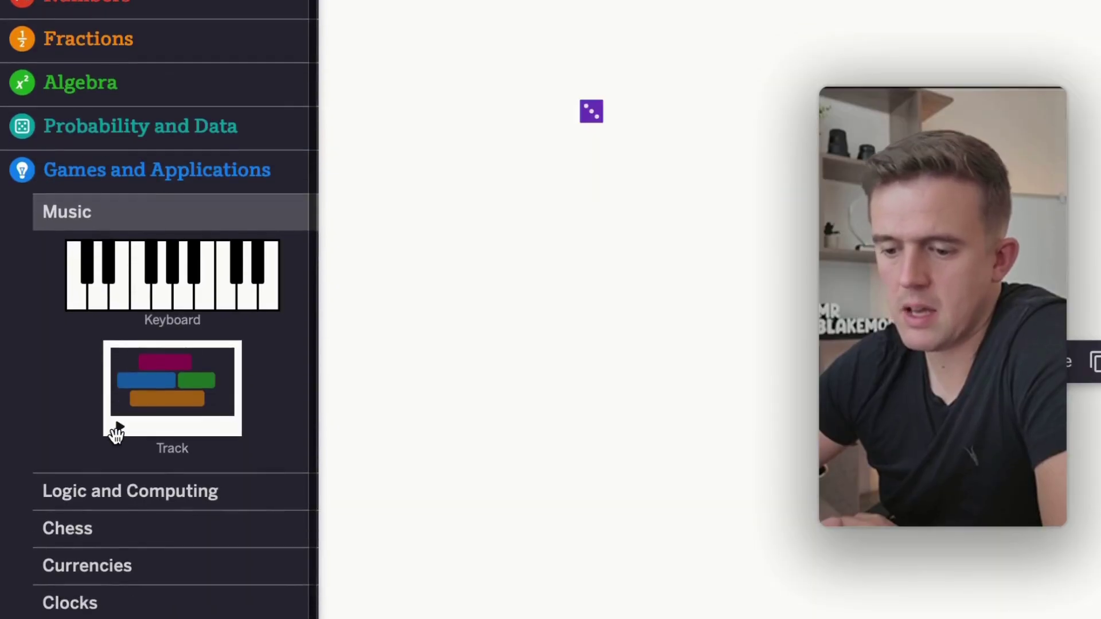
click(122, 594)
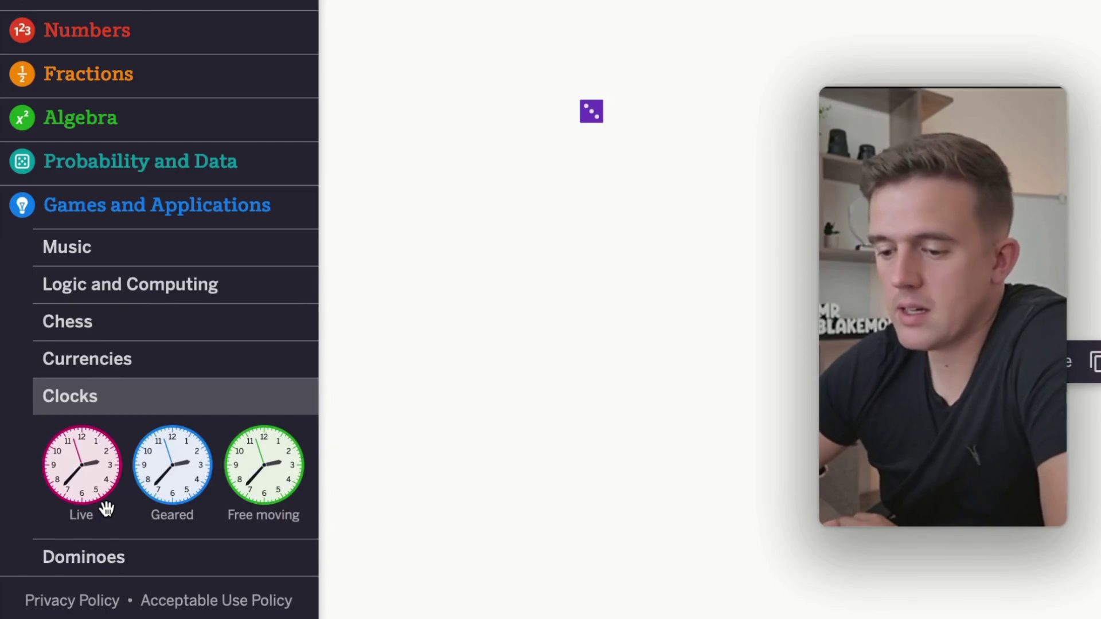
drag(89, 489, 673, 310)
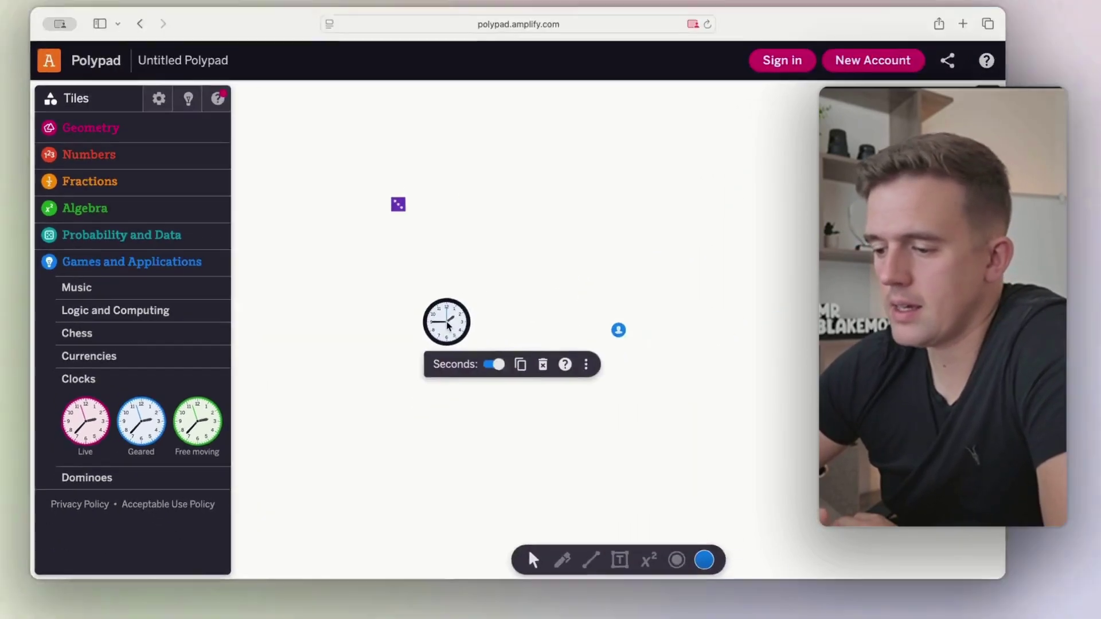
- Zoom in on the clock and drag its hands to about 2:10
scroll(453, 329, up, 10)
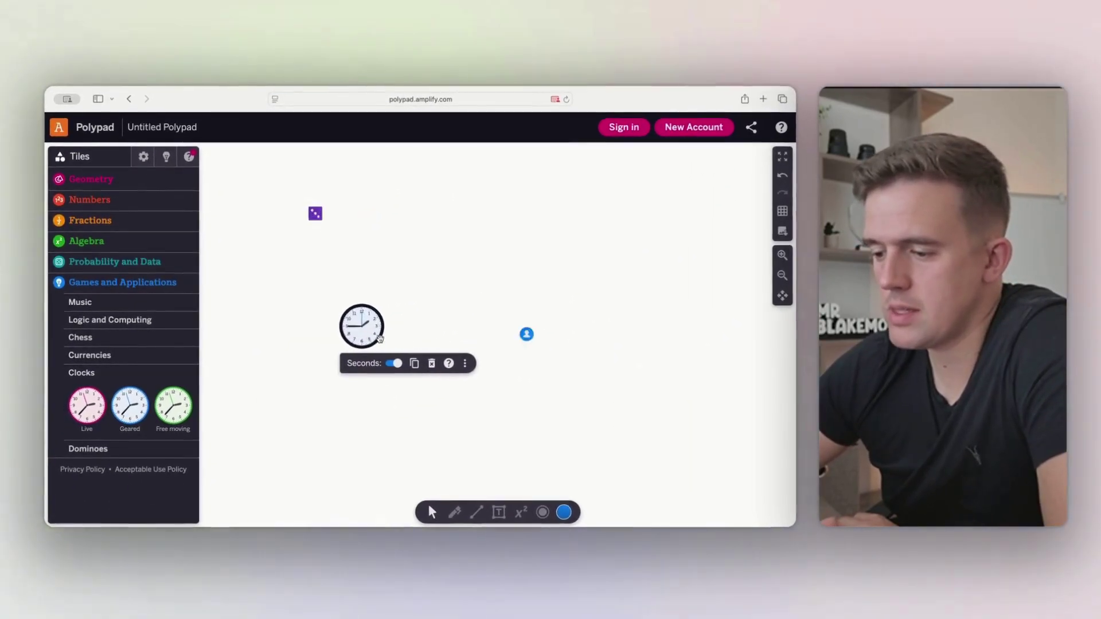
scroll(380, 347, left, 3)
scroll(380, 347, up, 1)
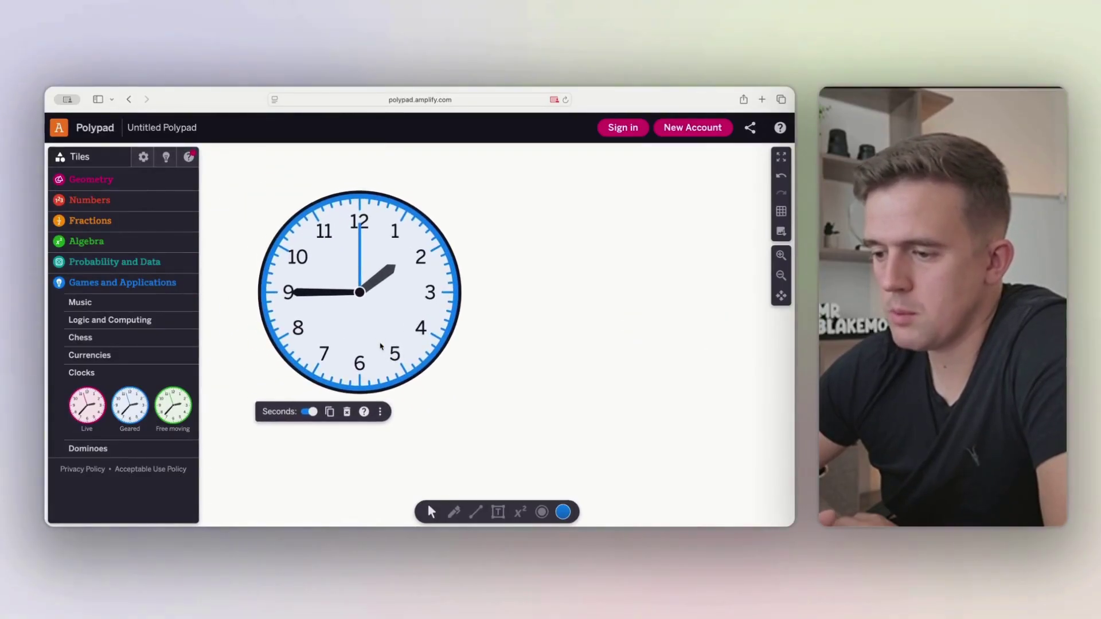
mouse_move(359, 228)
mouse_down()
mouse_move(406, 253)
mouse_move(298, 392)
mouse_move(406, 206)
mouse_move(360, 238)
mouse_up()
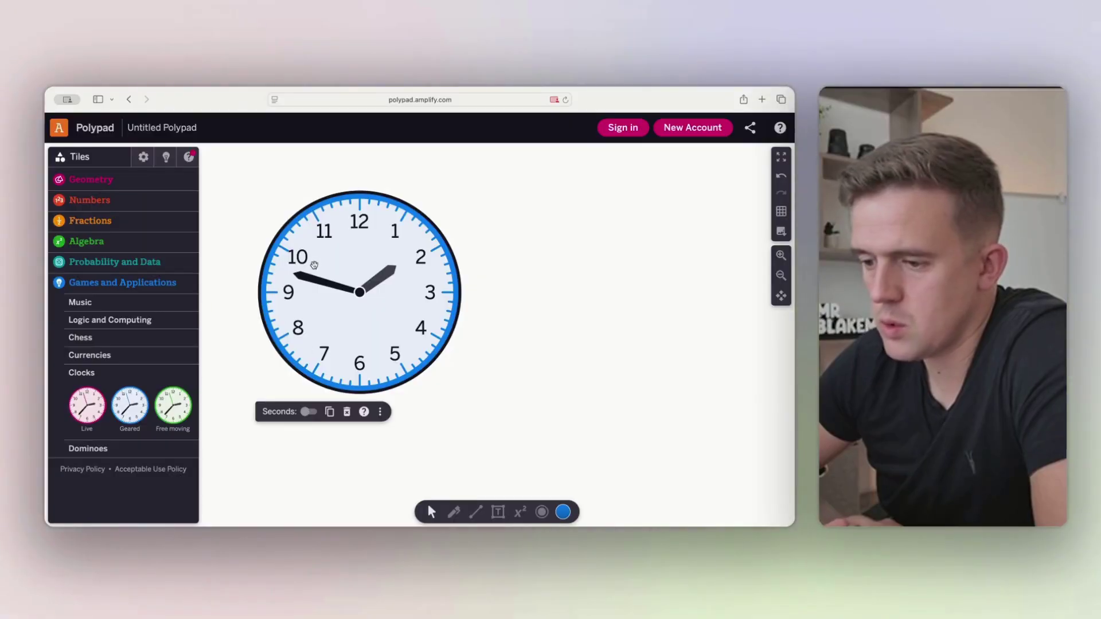
drag(302, 280, 352, 356)
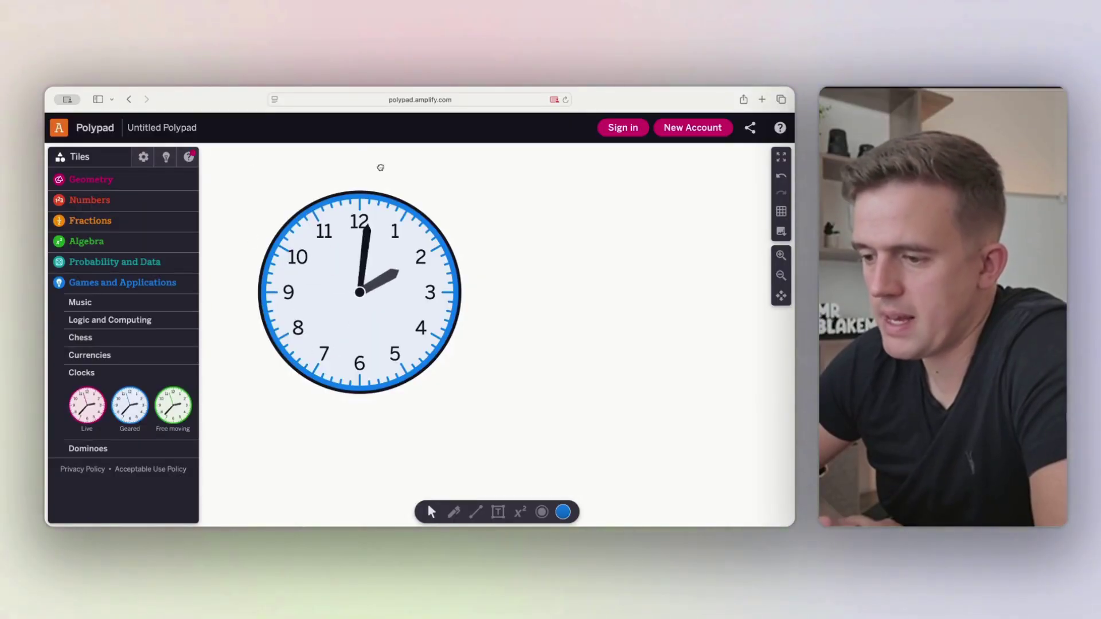
drag(283, 341, 401, 270)
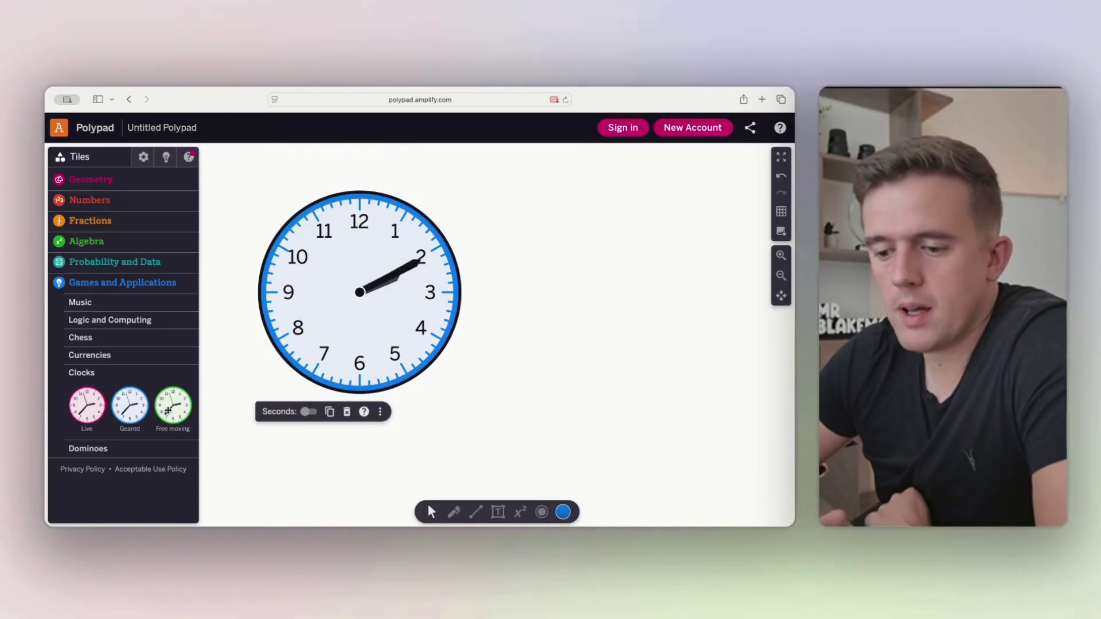
- Browse Currencies in British pounds, then the Chess and Logic and Computing tiles
click(106, 361)
click(139, 374)
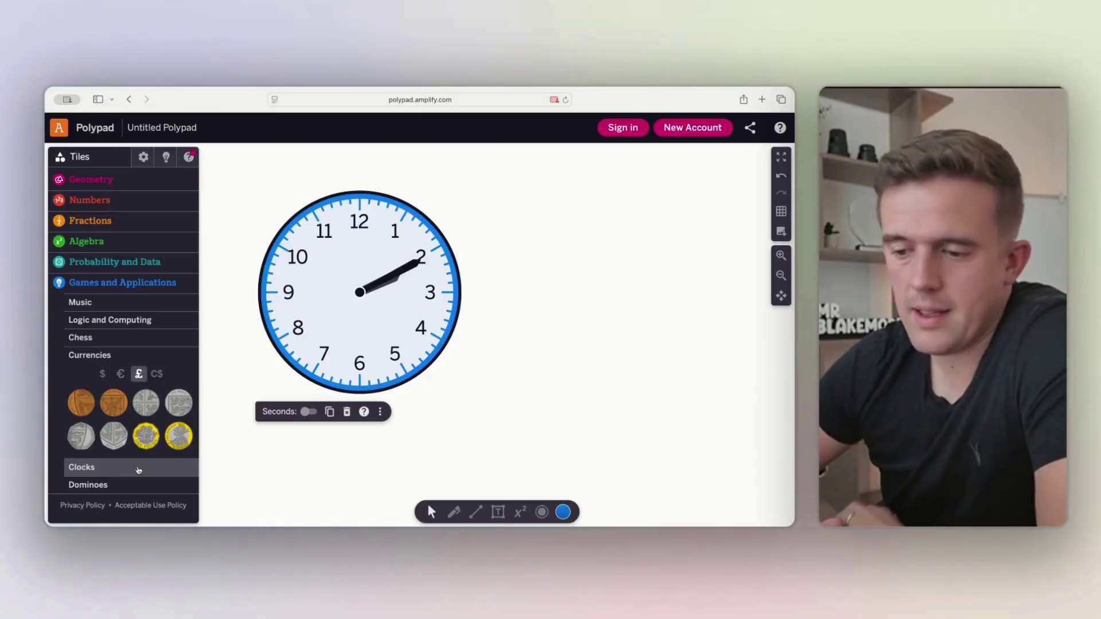
click(122, 339)
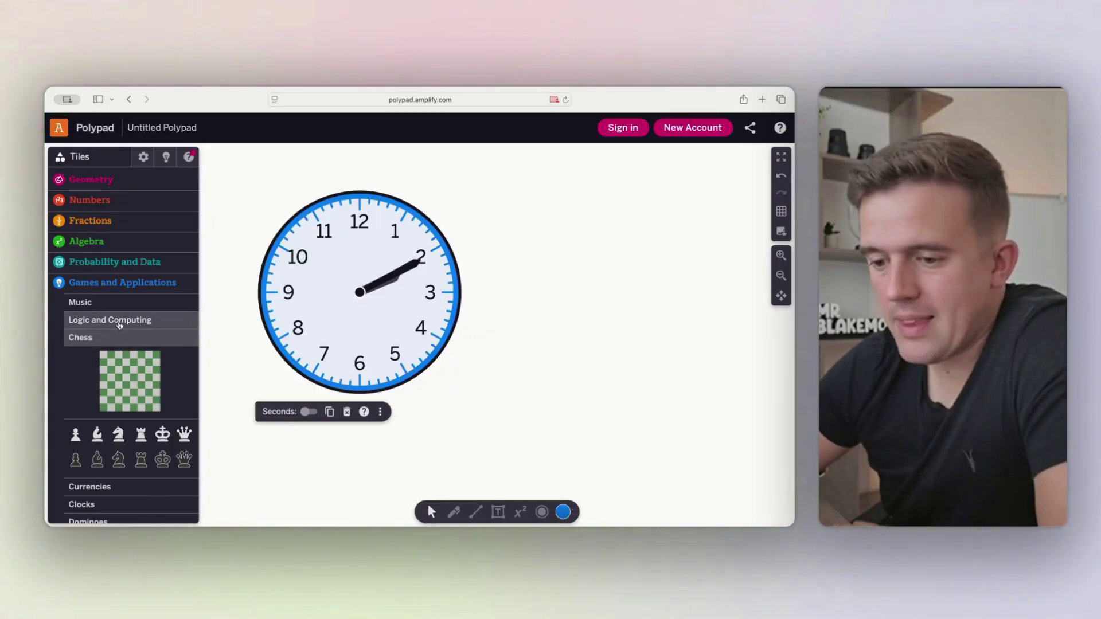
click(118, 323)
scroll(117, 398, down, 2)
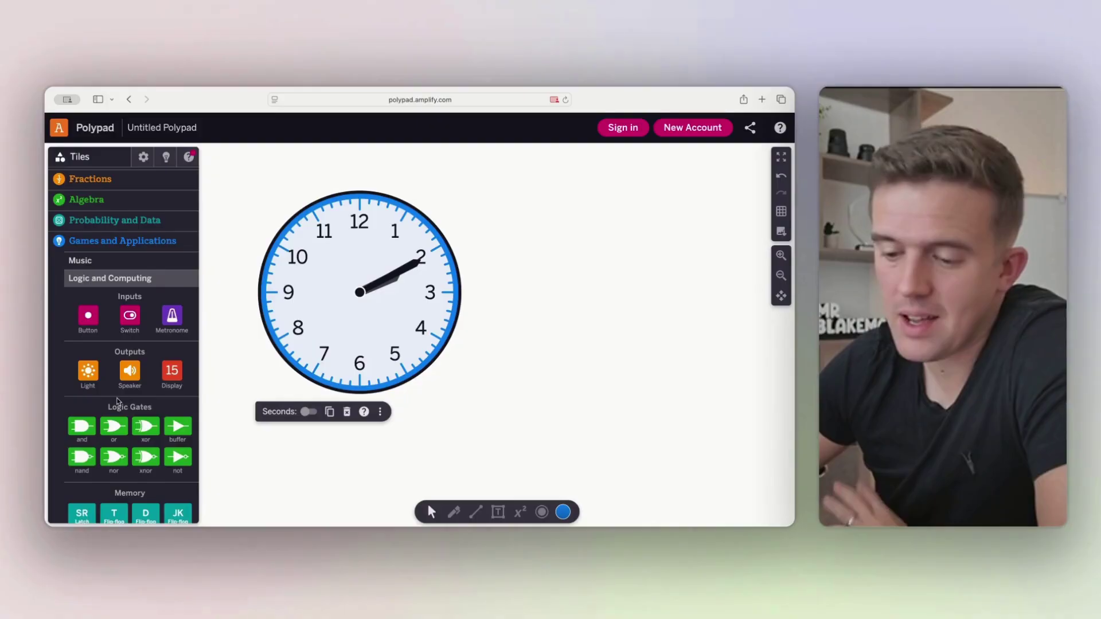
scroll(117, 402, up, 1)
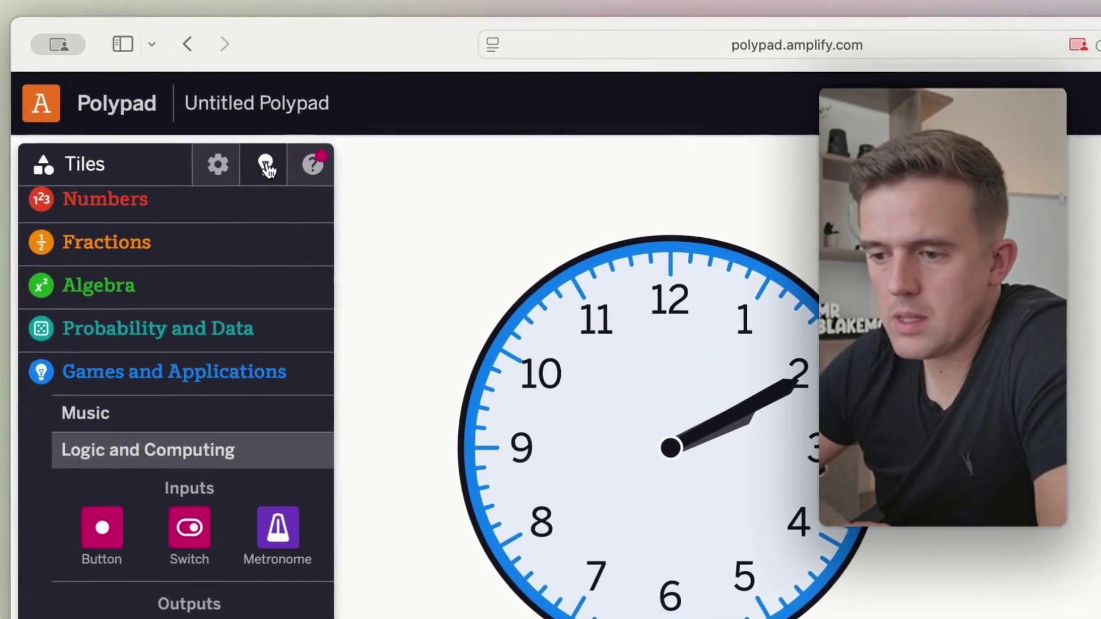
- Load the 100 Coins example from Probability and Data and toss a single coin
click(167, 159)
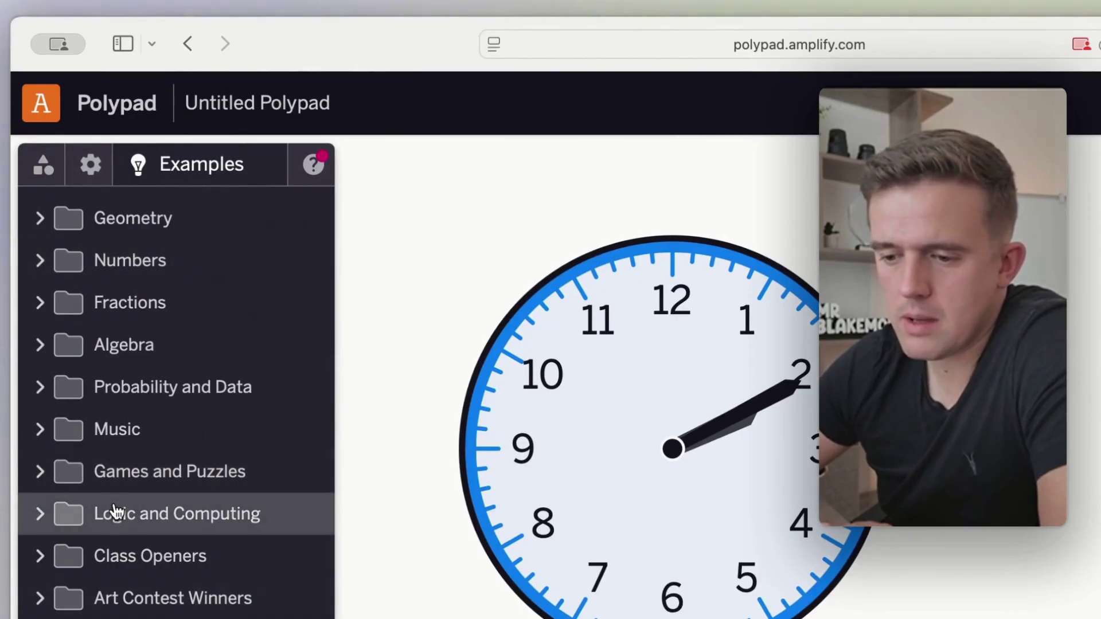
click(140, 398)
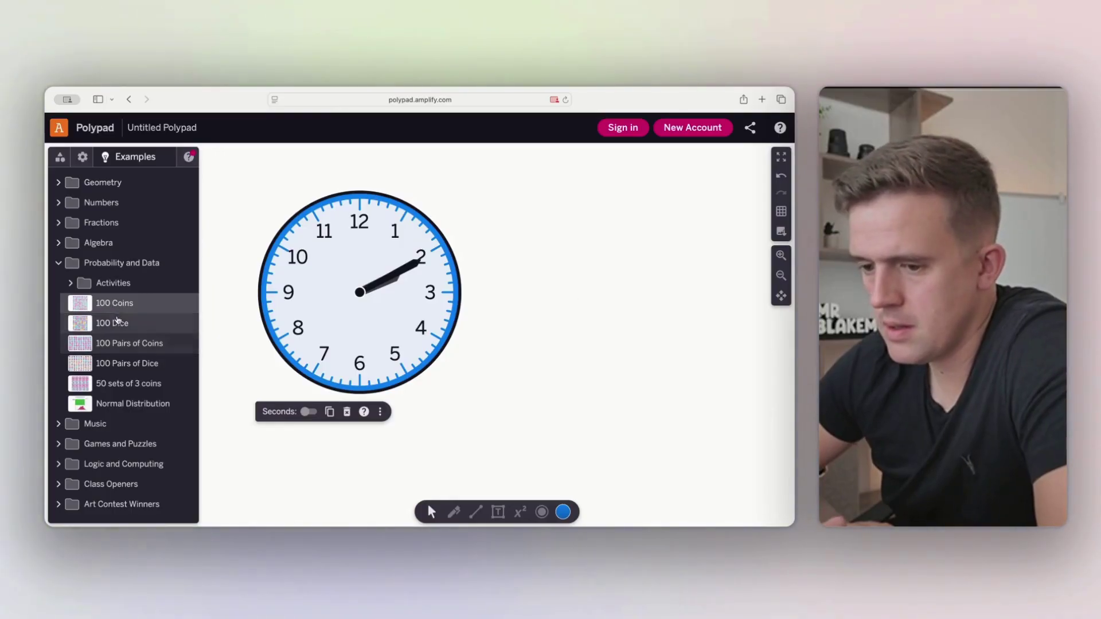
click(171, 302)
scroll(254, 298, down, 5)
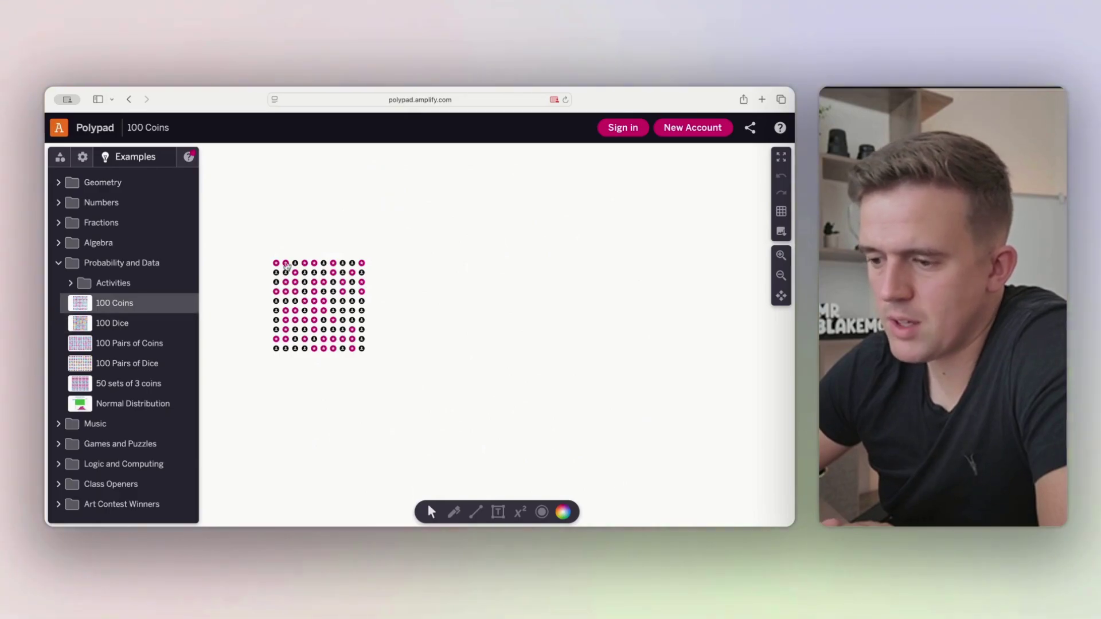
scroll(288, 267, up, 5)
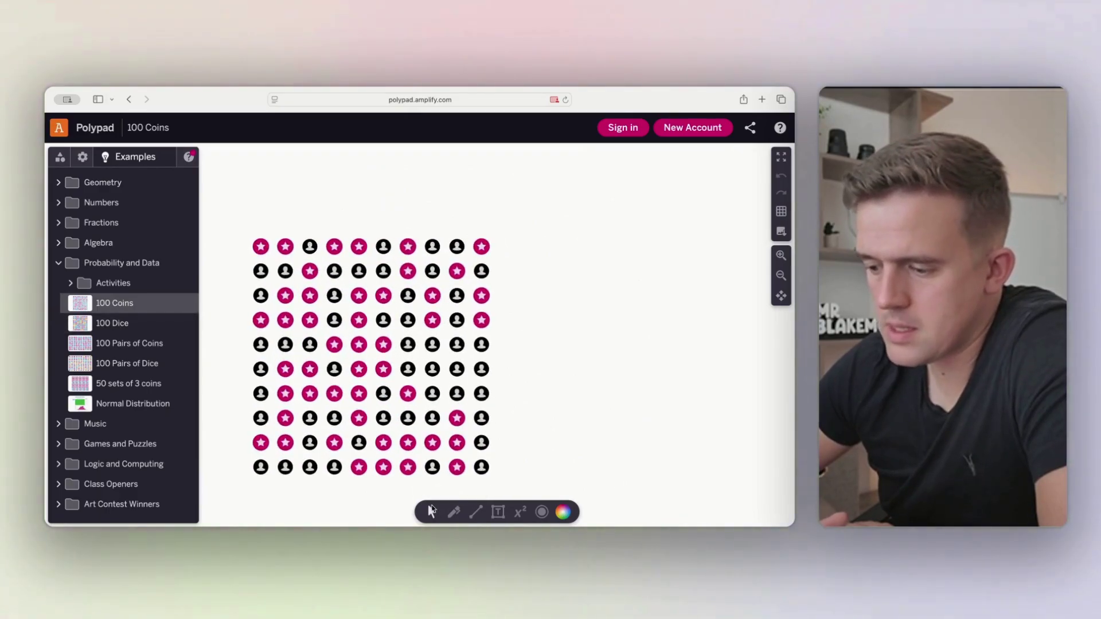
click(358, 368)
click(366, 392)
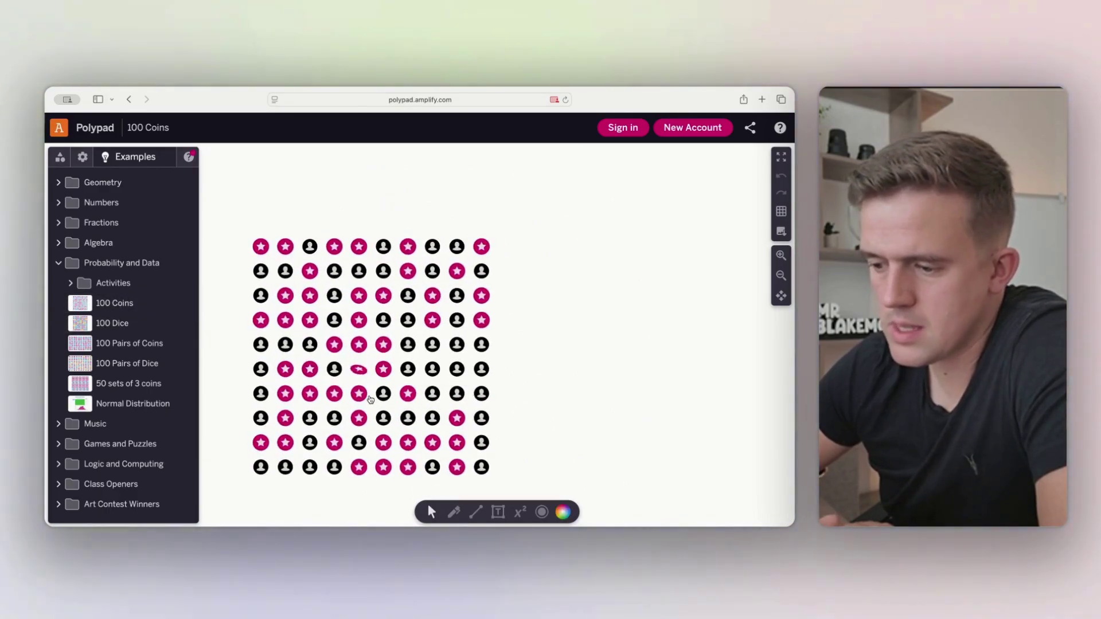